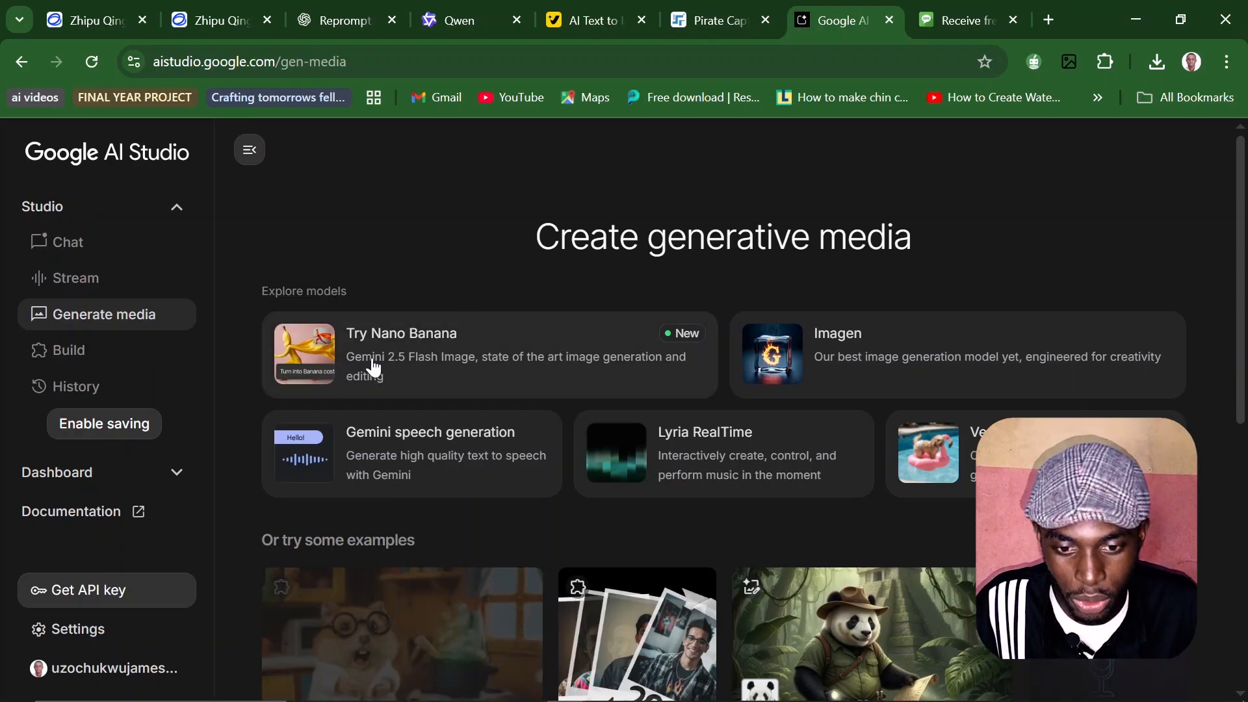
# Step: Open a new chat with the Nano Banana model, and copy the selected harbor chase scene prompt from the ChatGPT conversation
pyautogui.click(507, 349)
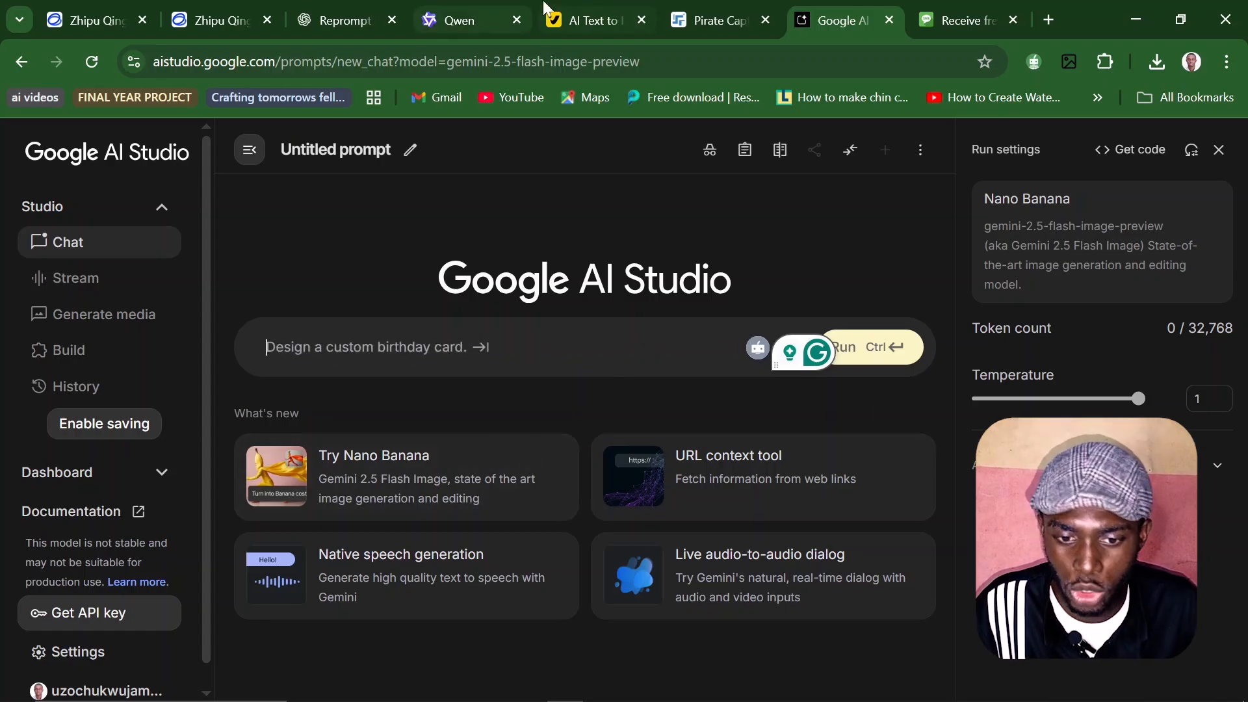
pyautogui.click(320, 8)
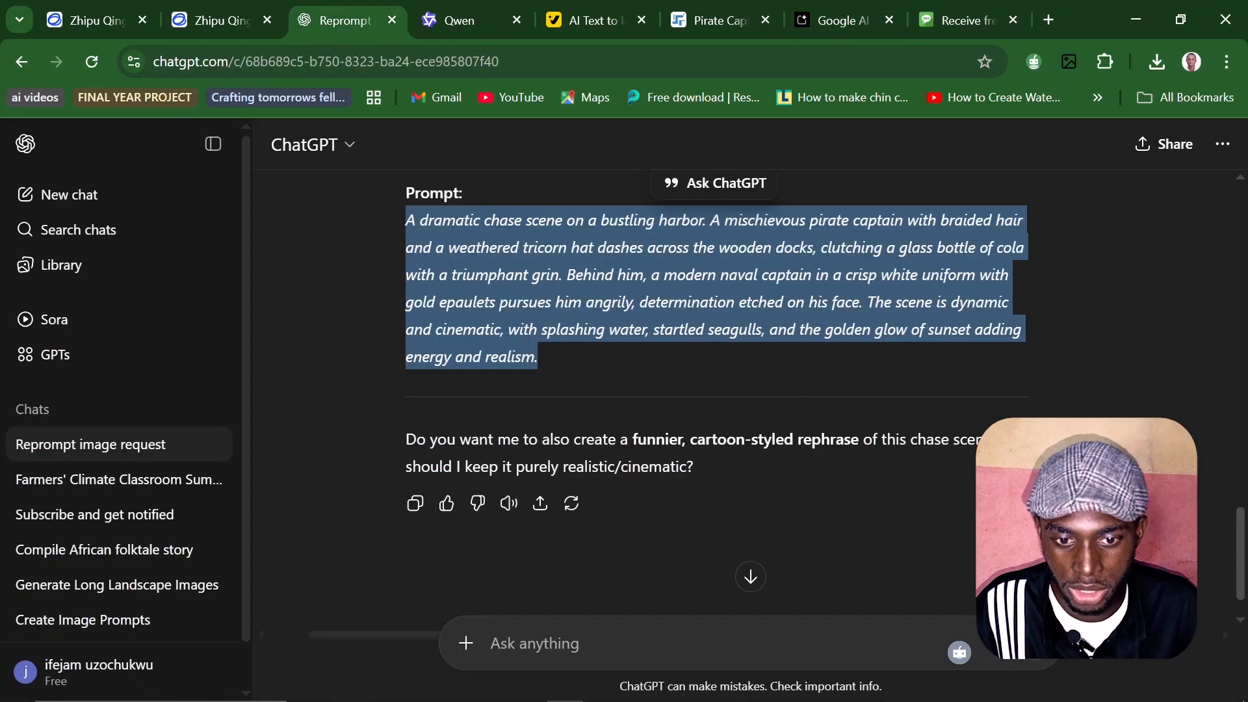
pyautogui.rightClick(424, 234)
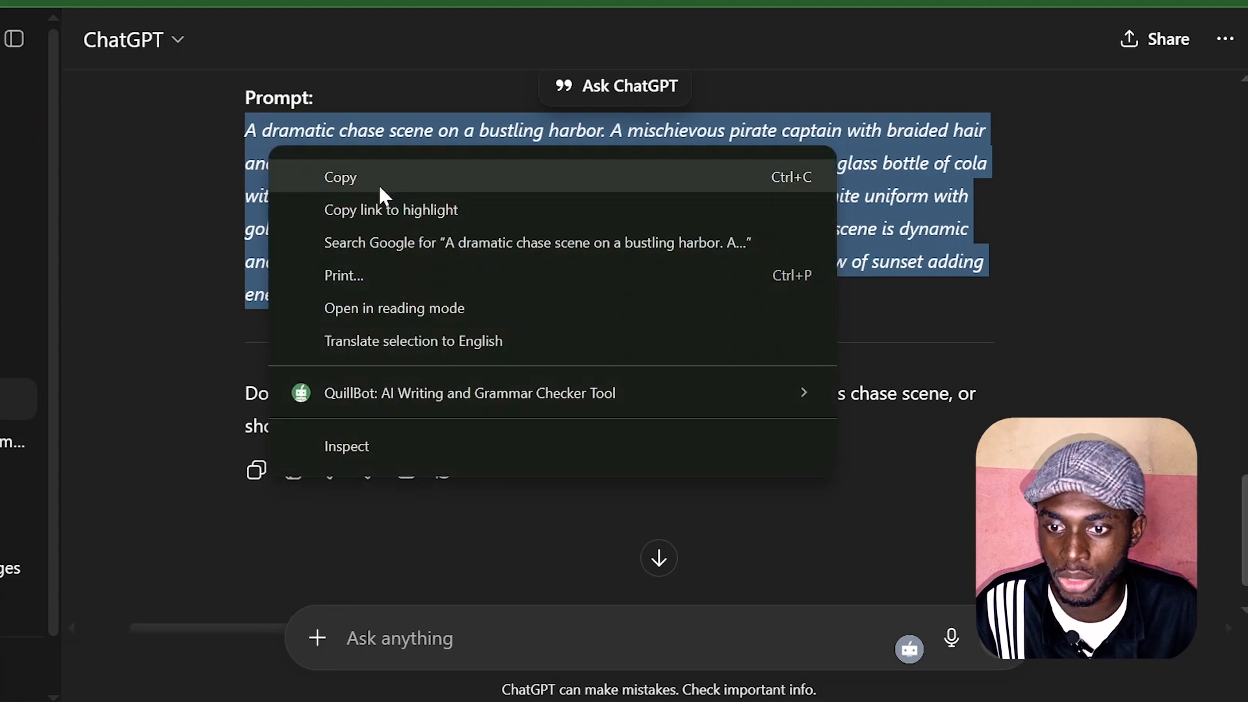
pyautogui.click(518, 265)
# Step: Return to Google AI Studio, insert the copied chase scene prompt into the Nano Banana chat and run it
pyautogui.click(303, 2)
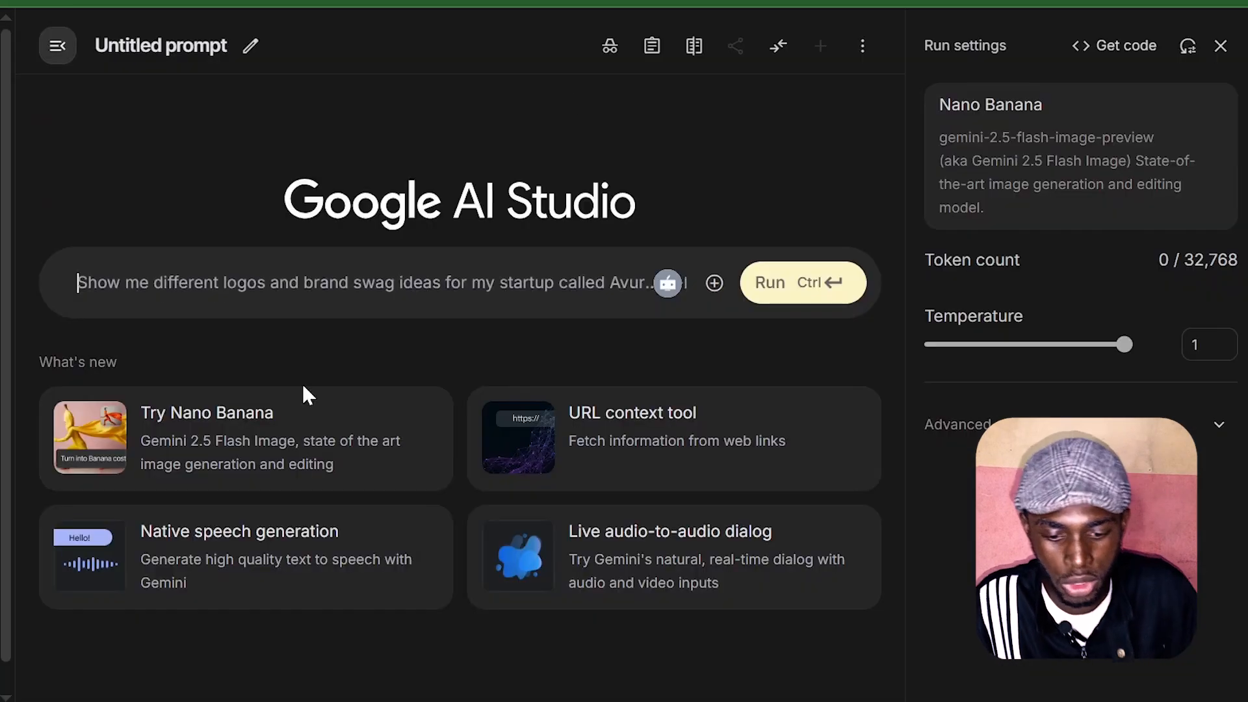
pyautogui.hotkey('ctrl', 'v')
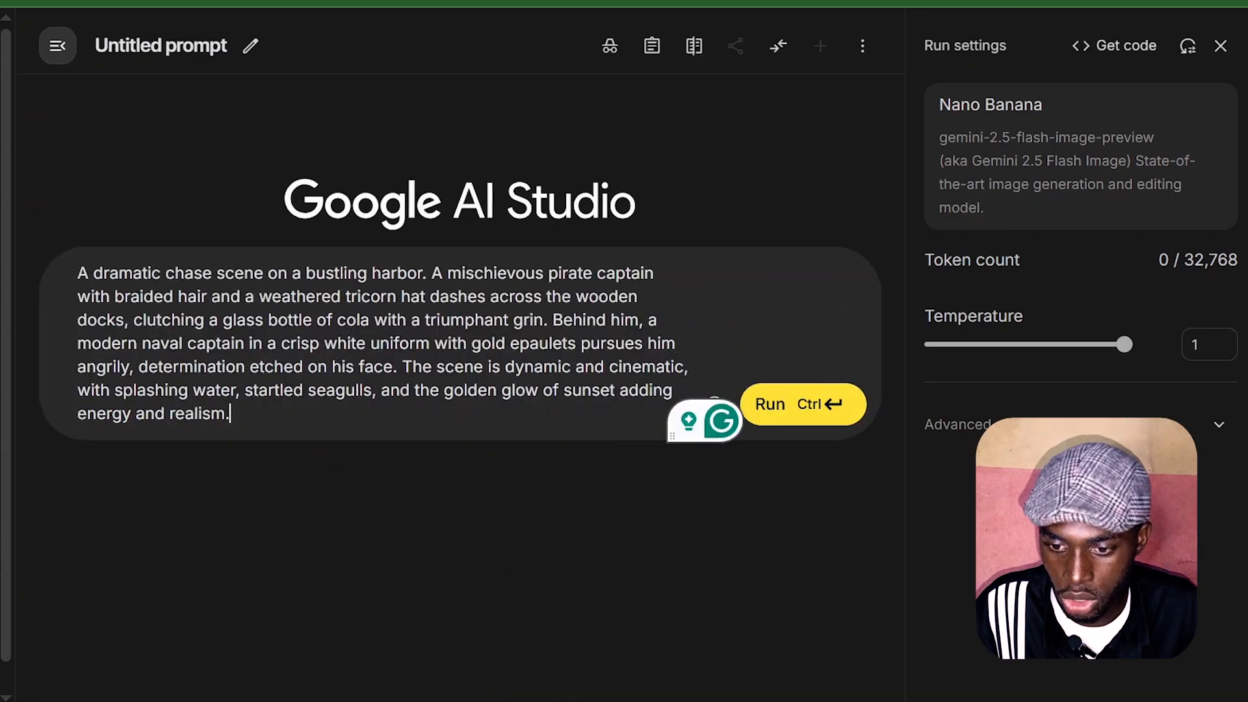
pyautogui.click(789, 419)
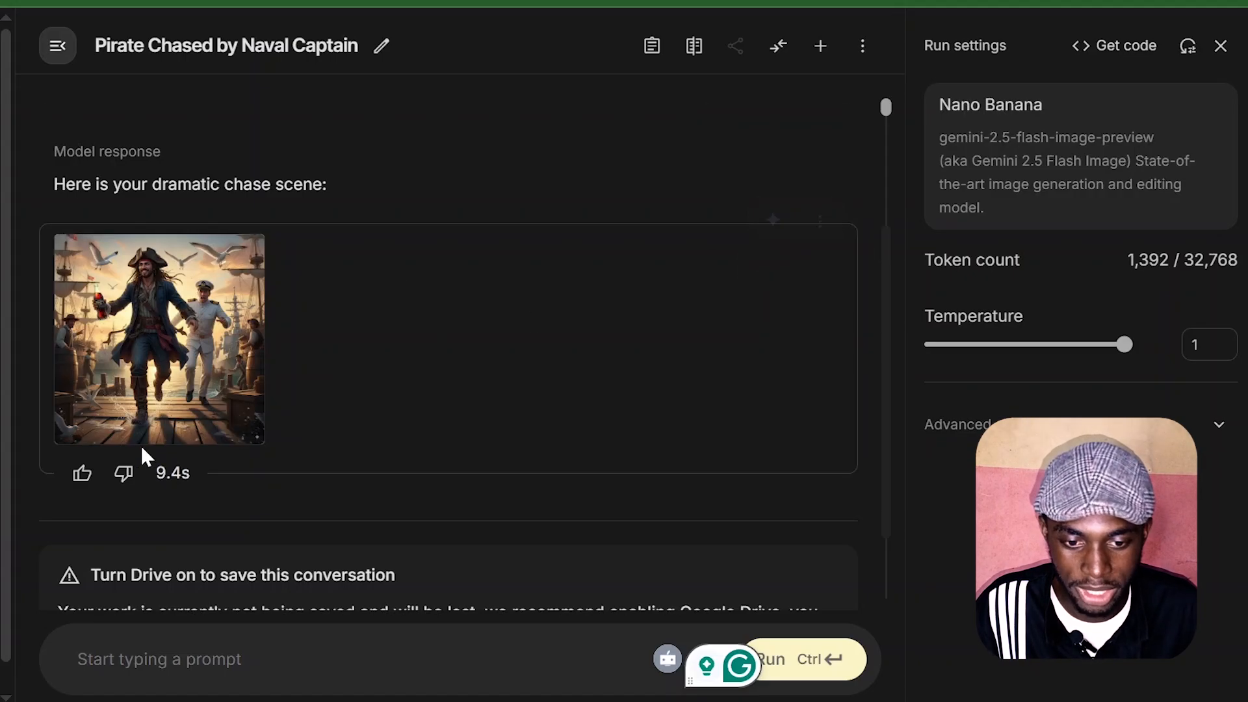
# Step: Download the generated pirate chase image, keeping the suggested file name and folder
pyautogui.moveTo(231, 434)
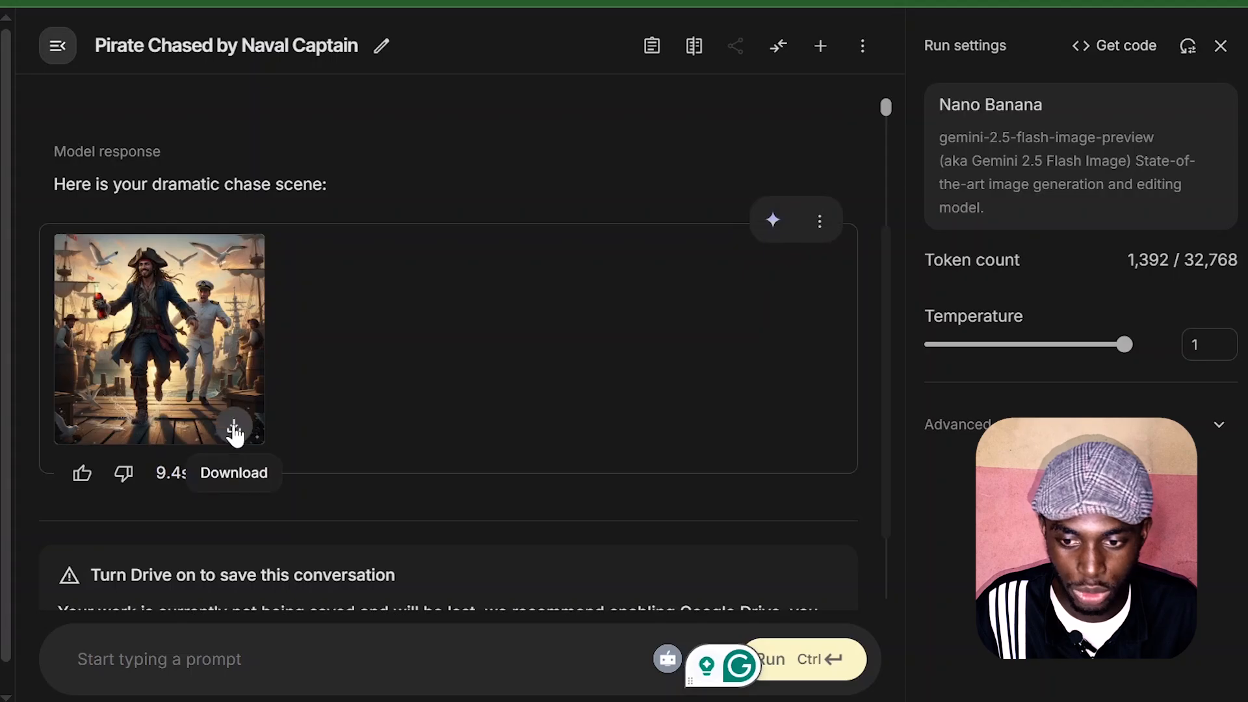
pyautogui.click(234, 430)
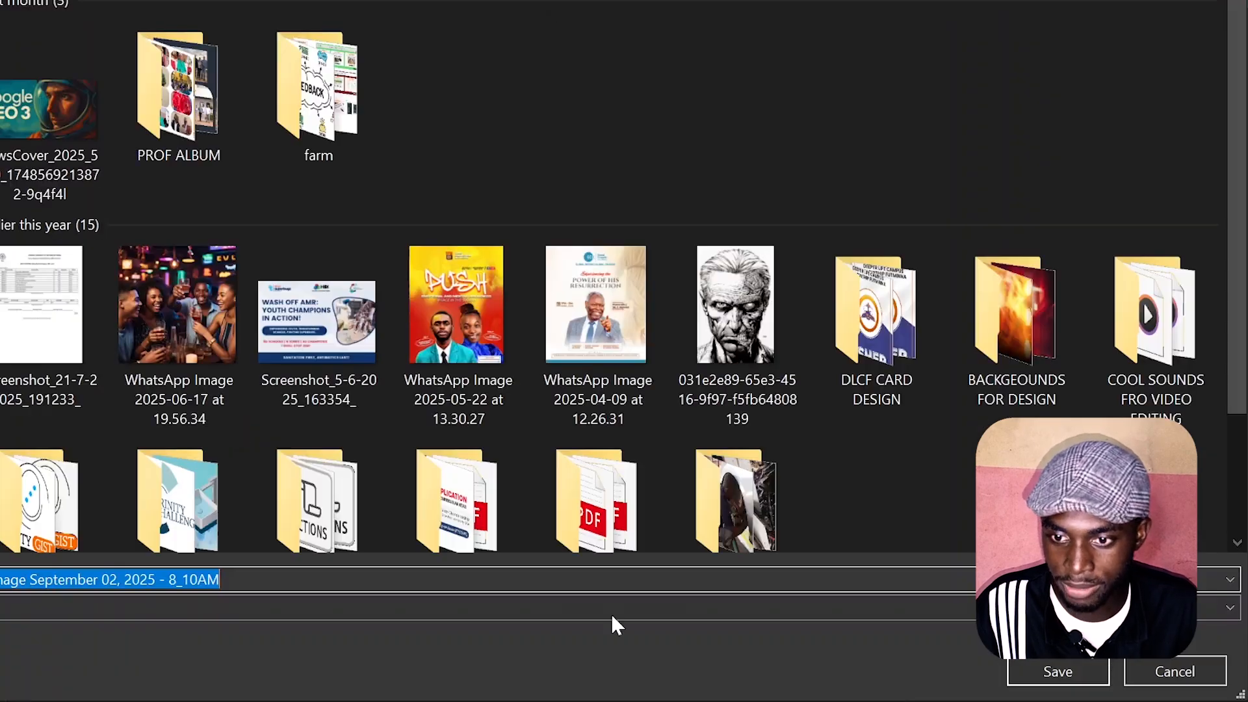
pyautogui.click(1091, 670)
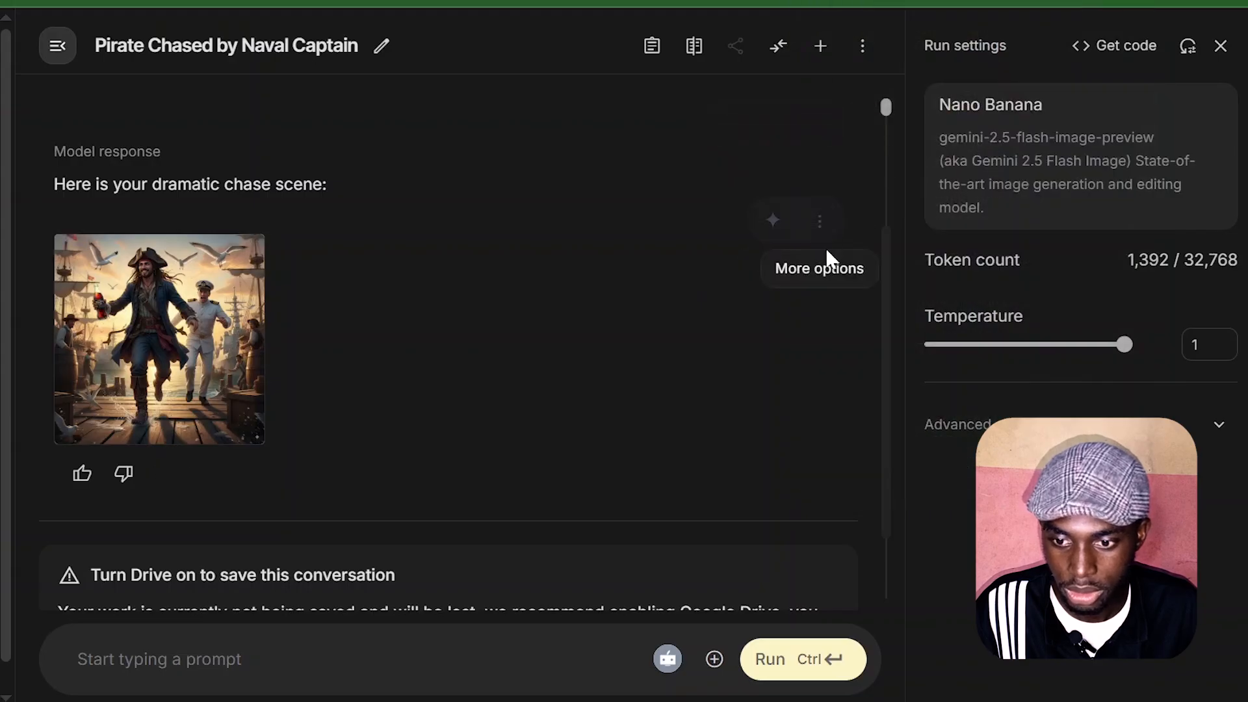
# Step: Rerun the image response to generate another version of the pirate chase scene, and check it against the prompt
pyautogui.click(821, 224)
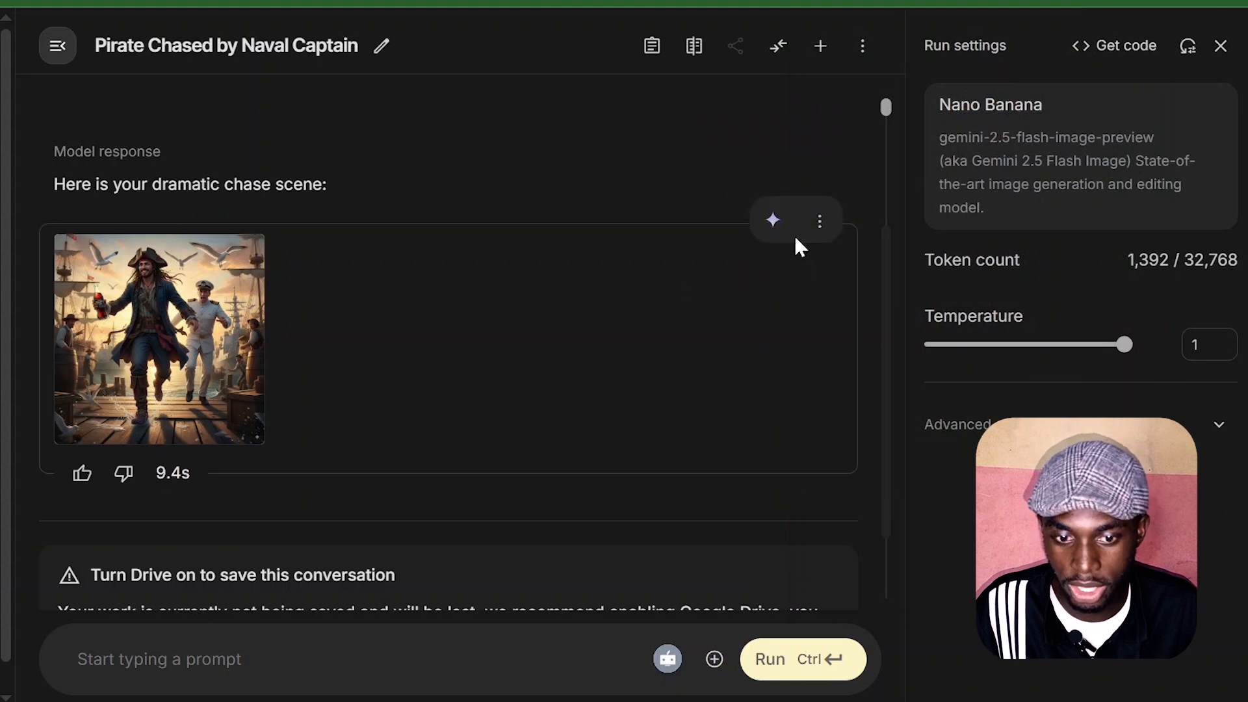
pyautogui.click(772, 219)
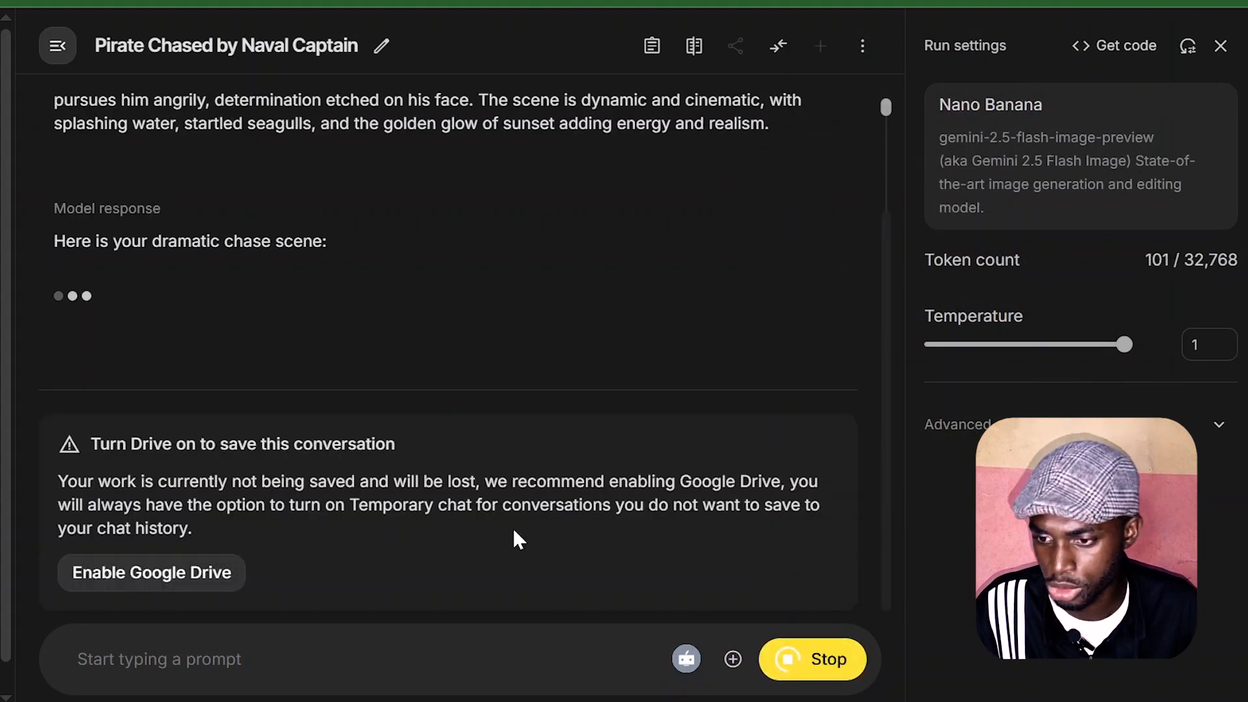
pyautogui.scroll(2, 345, 273)
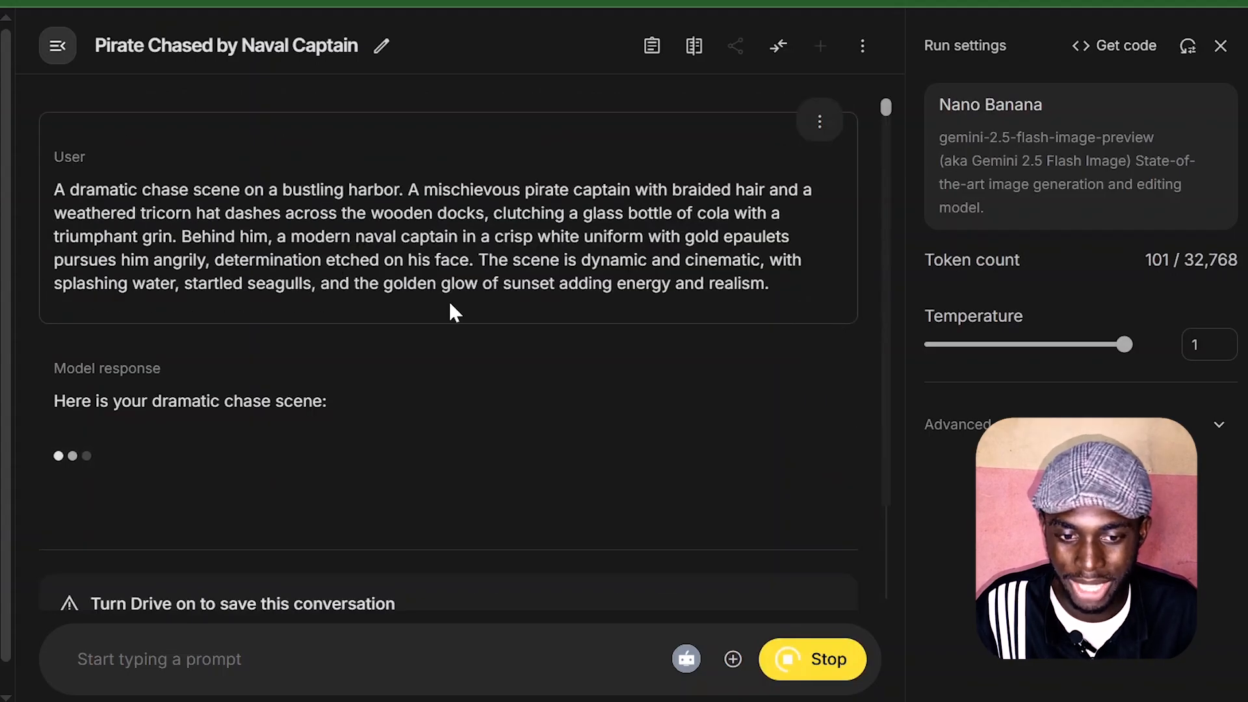
pyautogui.scroll(-4, 309, 302)
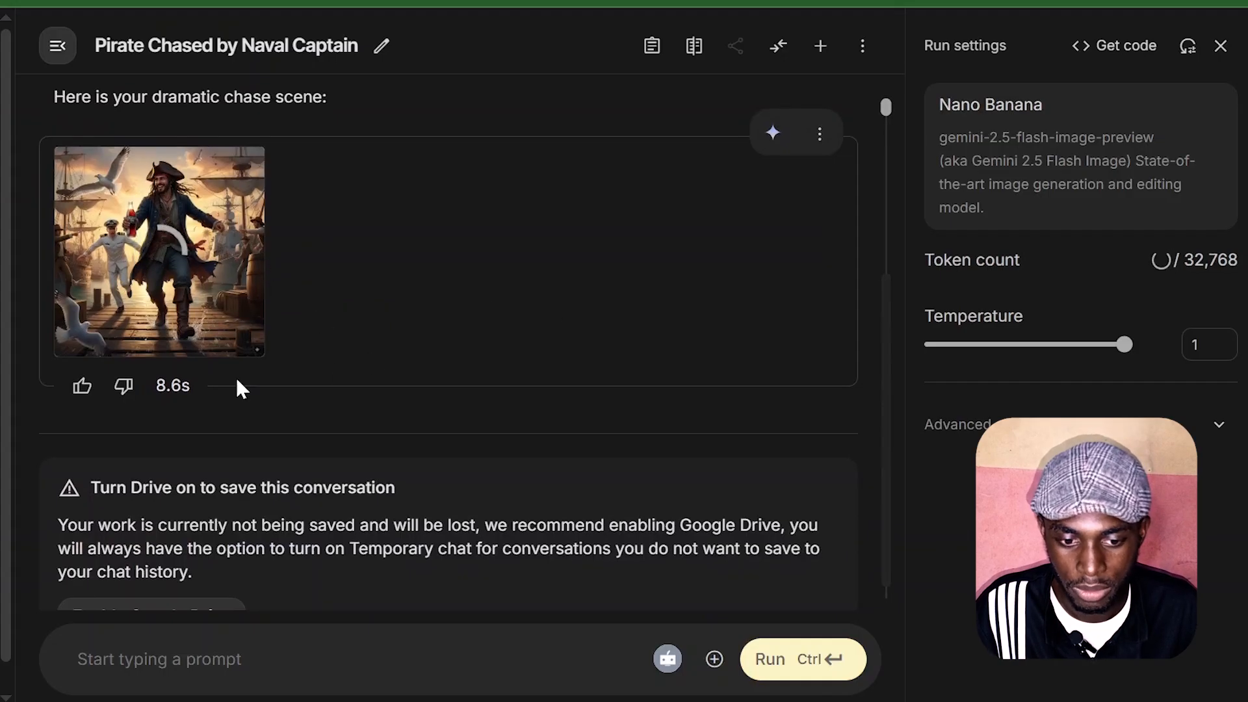
pyautogui.scroll(-1, 467, 411)
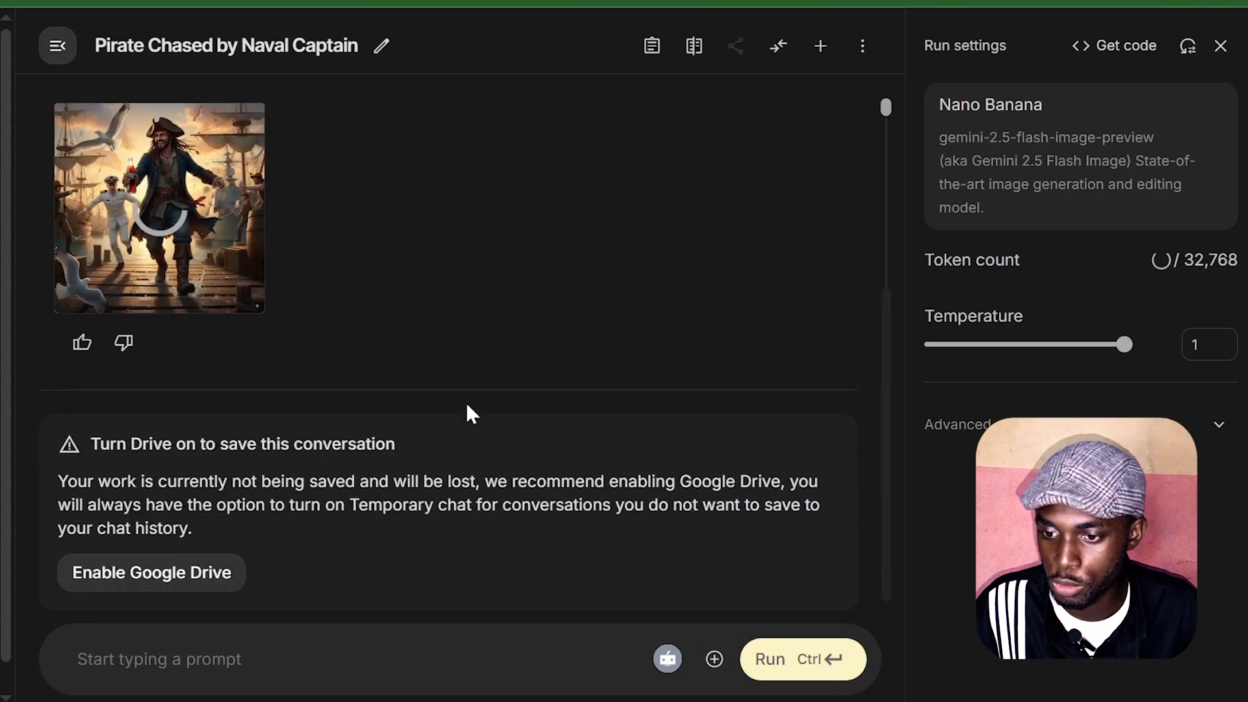
pyautogui.scroll(3, 468, 411)
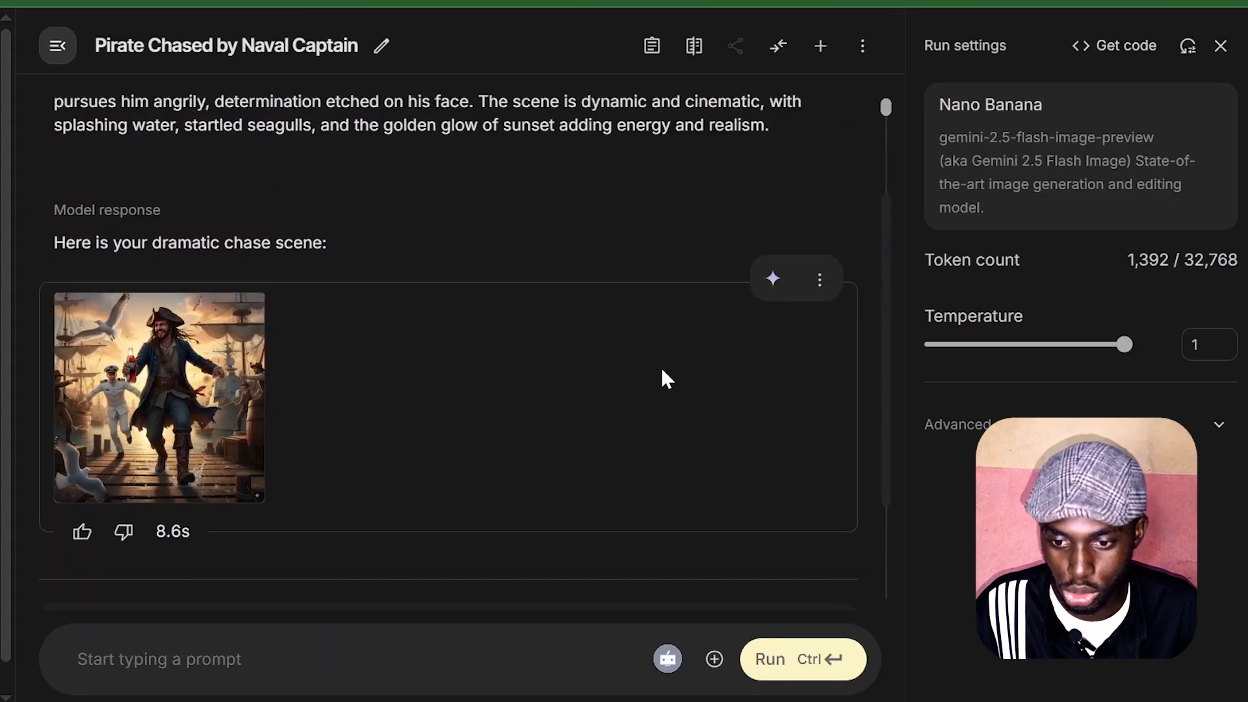
pyautogui.scroll(3, 661, 379)
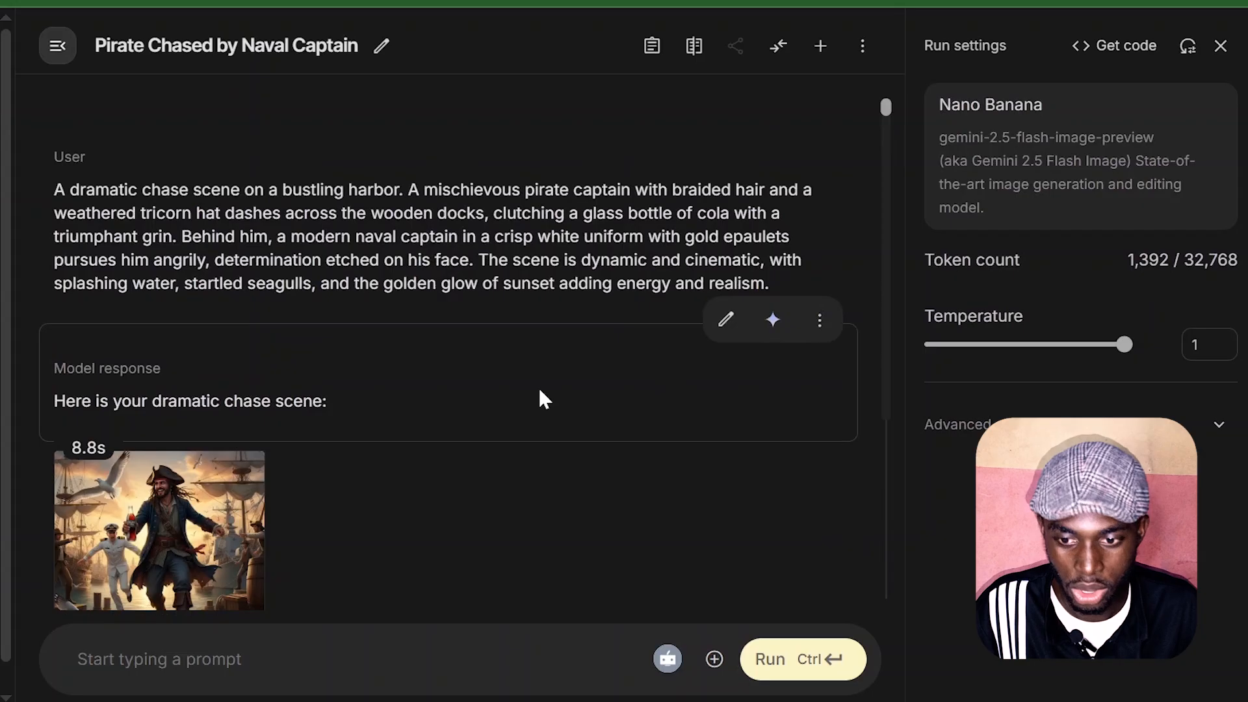
# Step: Download the regenerated pirate chase image under its suggested file name
pyautogui.scroll(-4, 538, 399)
pyautogui.moveTo(221, 361)
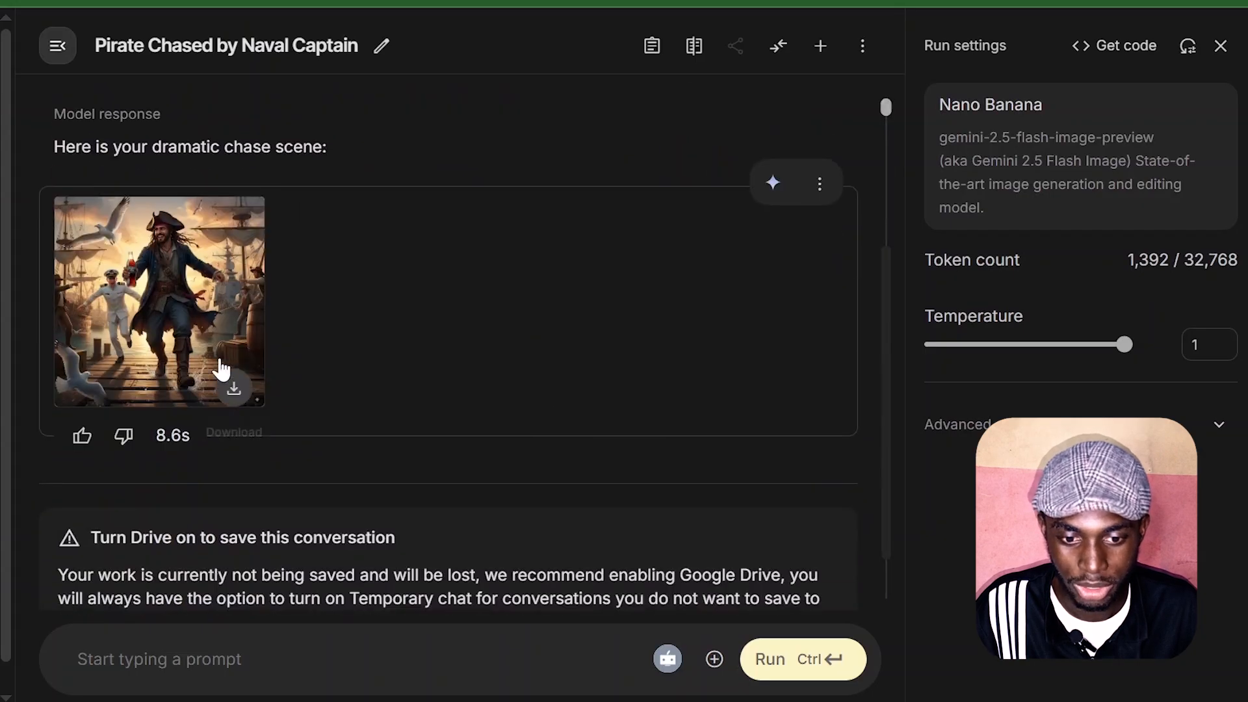
pyautogui.click(234, 392)
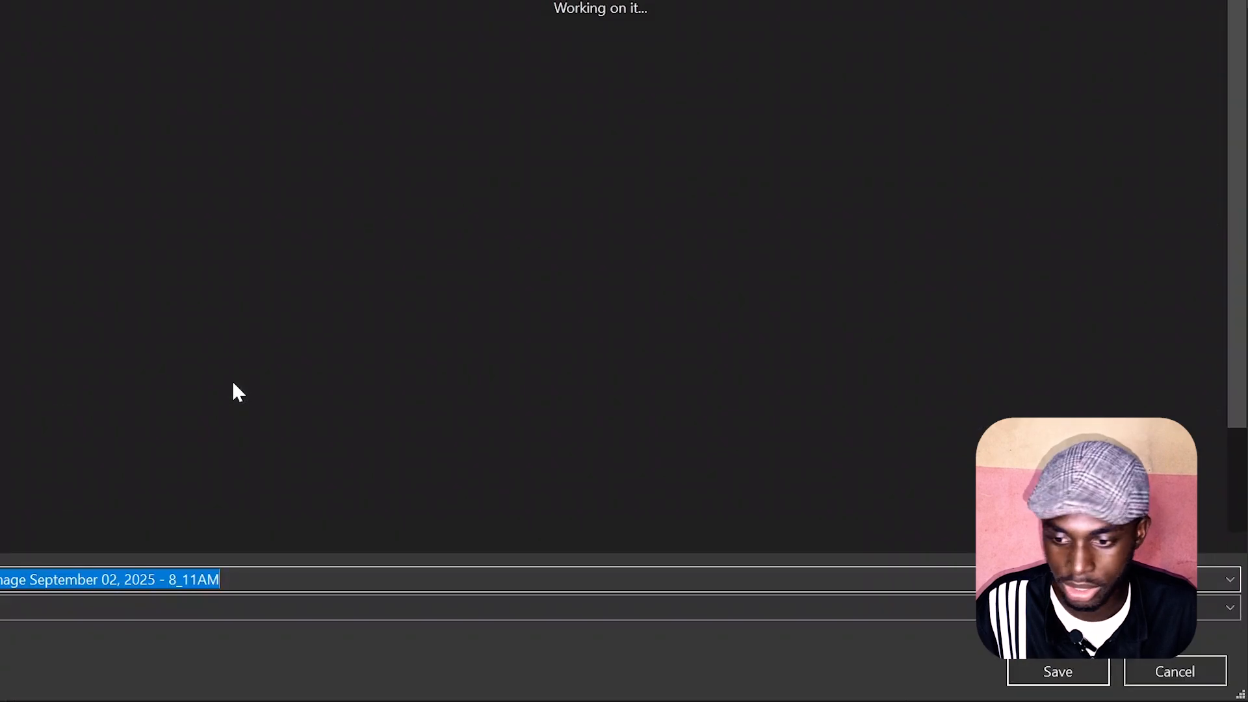
pyautogui.click(1032, 669)
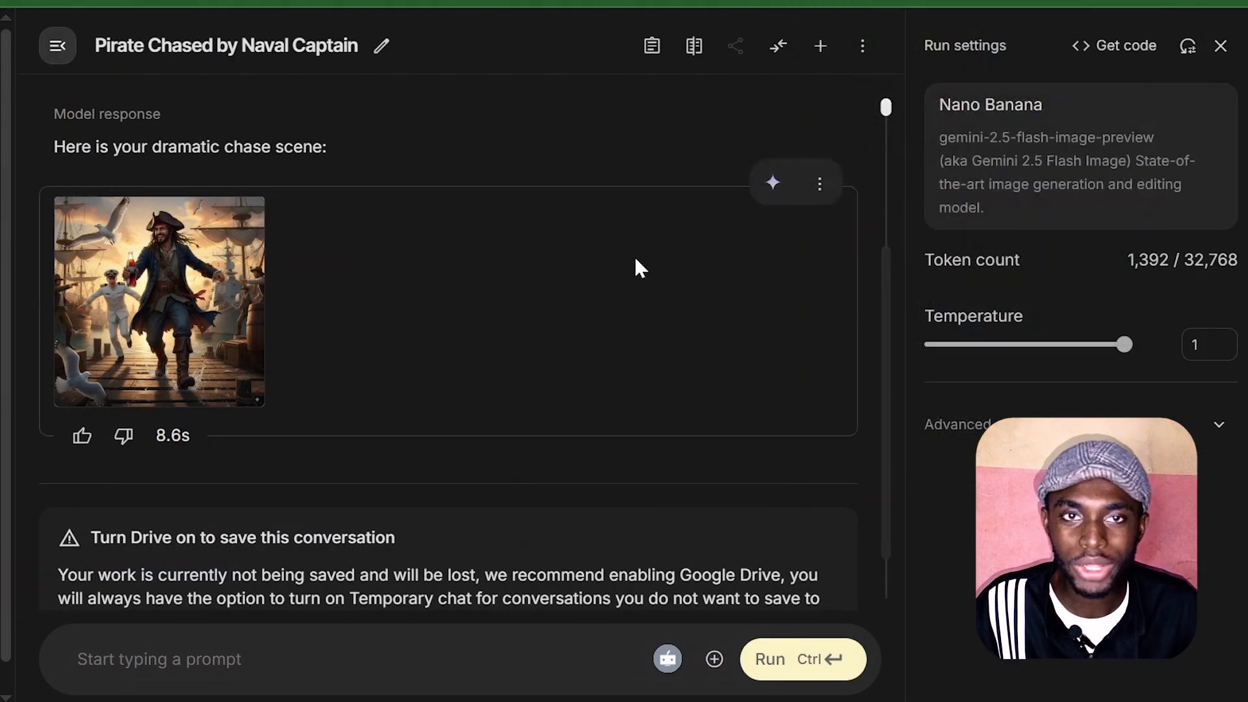
# Step: Enlarge the regenerated pirate image, examine its details and corner watermark, and close the preview
pyautogui.scroll(4, 635, 267)
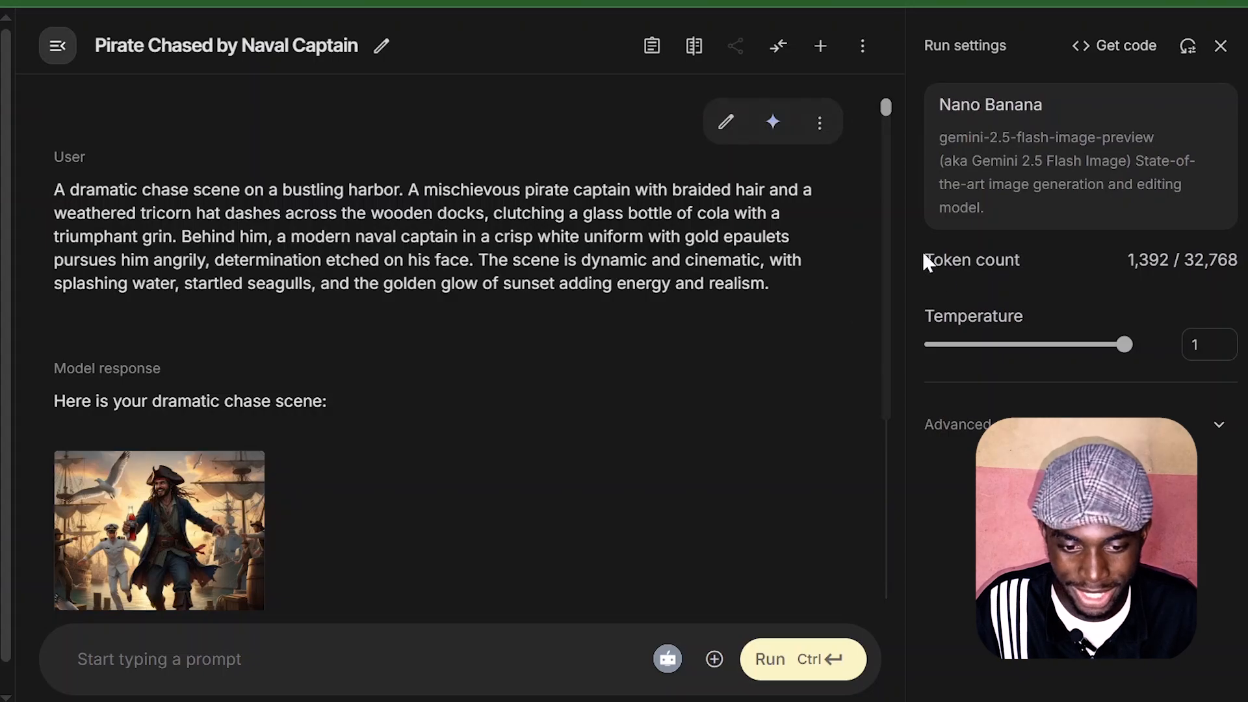
pyautogui.scroll(-5, 667, 295)
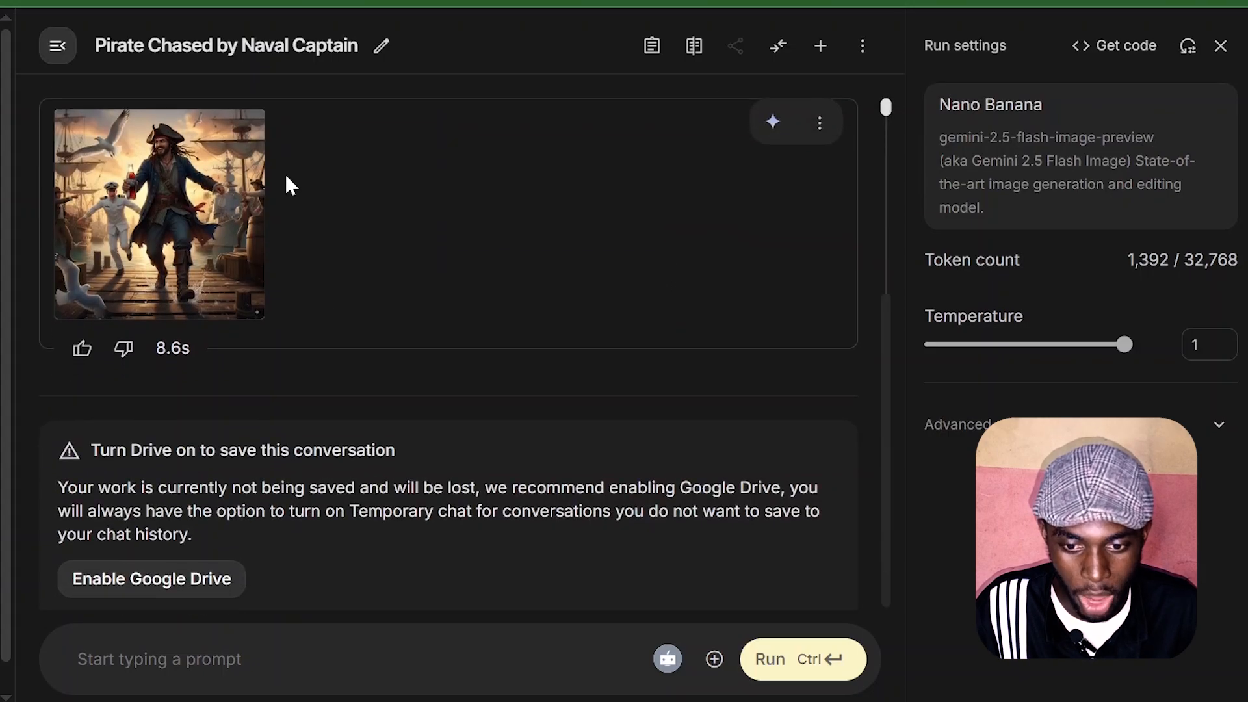
pyautogui.click(217, 221)
pyautogui.scroll(-10, 749, 384)
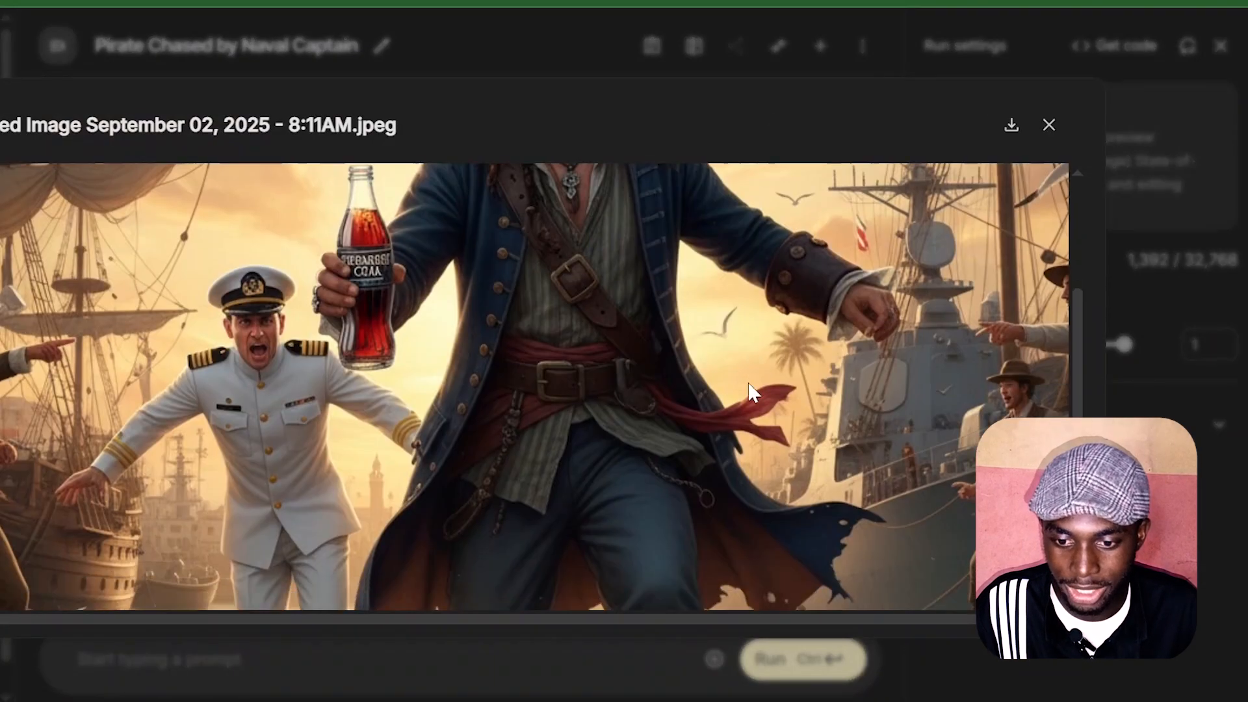
pyautogui.scroll(6, 749, 390)
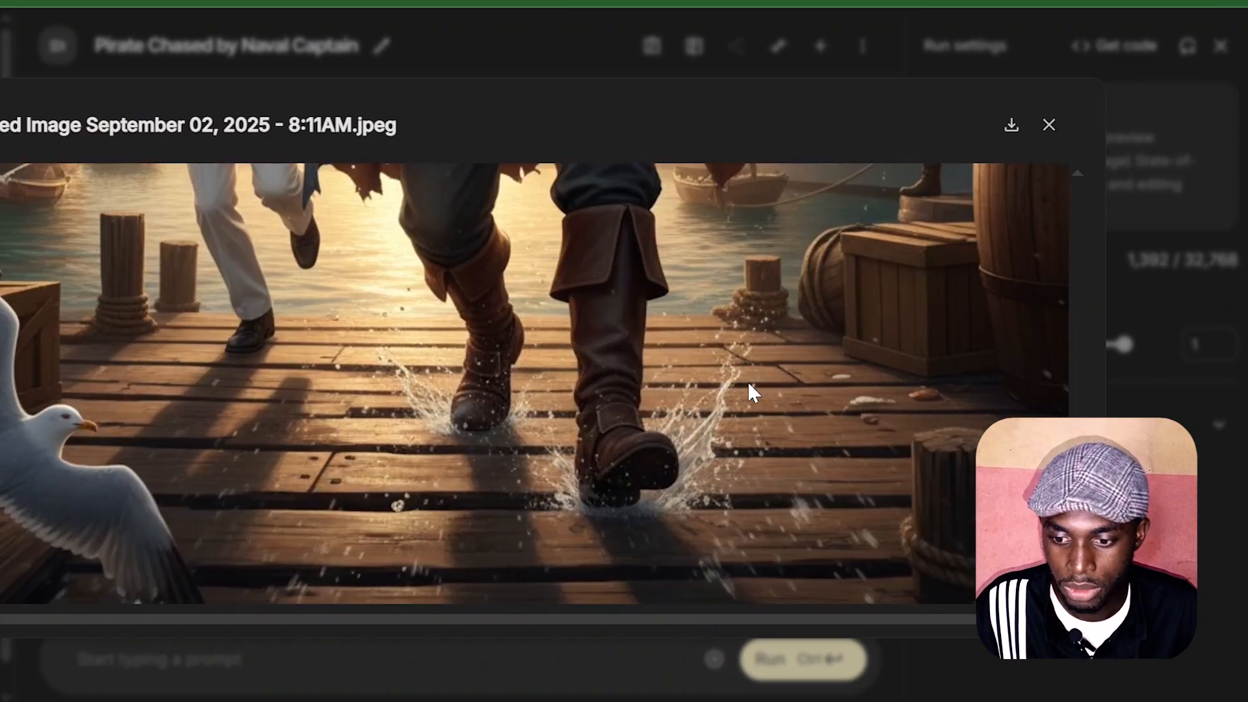
pyautogui.scroll(-5, 748, 381)
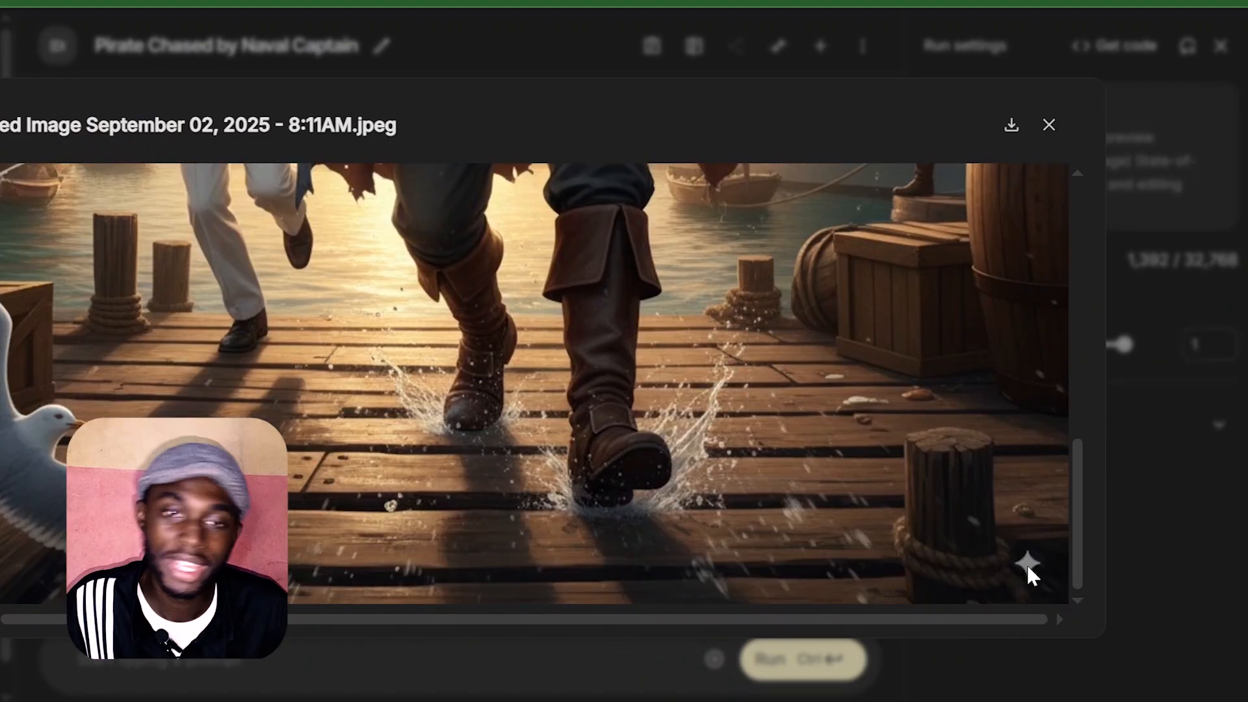
pyautogui.scroll(5, 943, 472)
pyautogui.scroll(4, 941, 469)
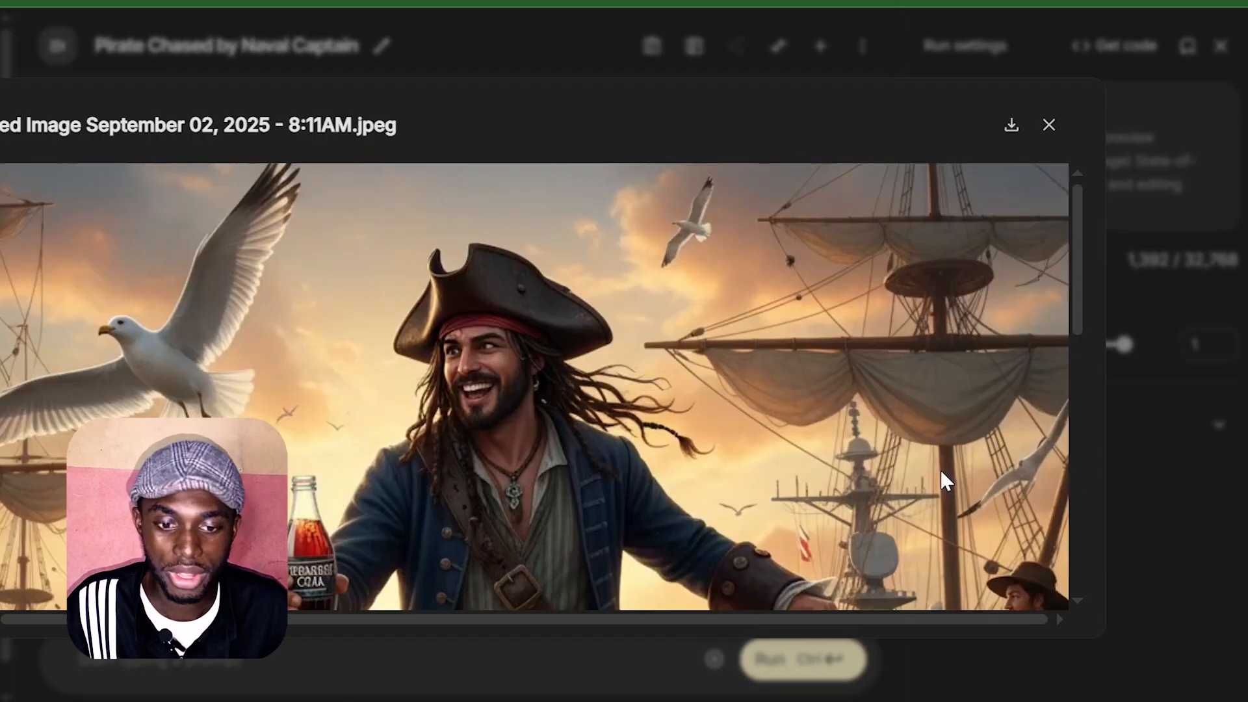
pyautogui.hscroll(-1, 511, 328)
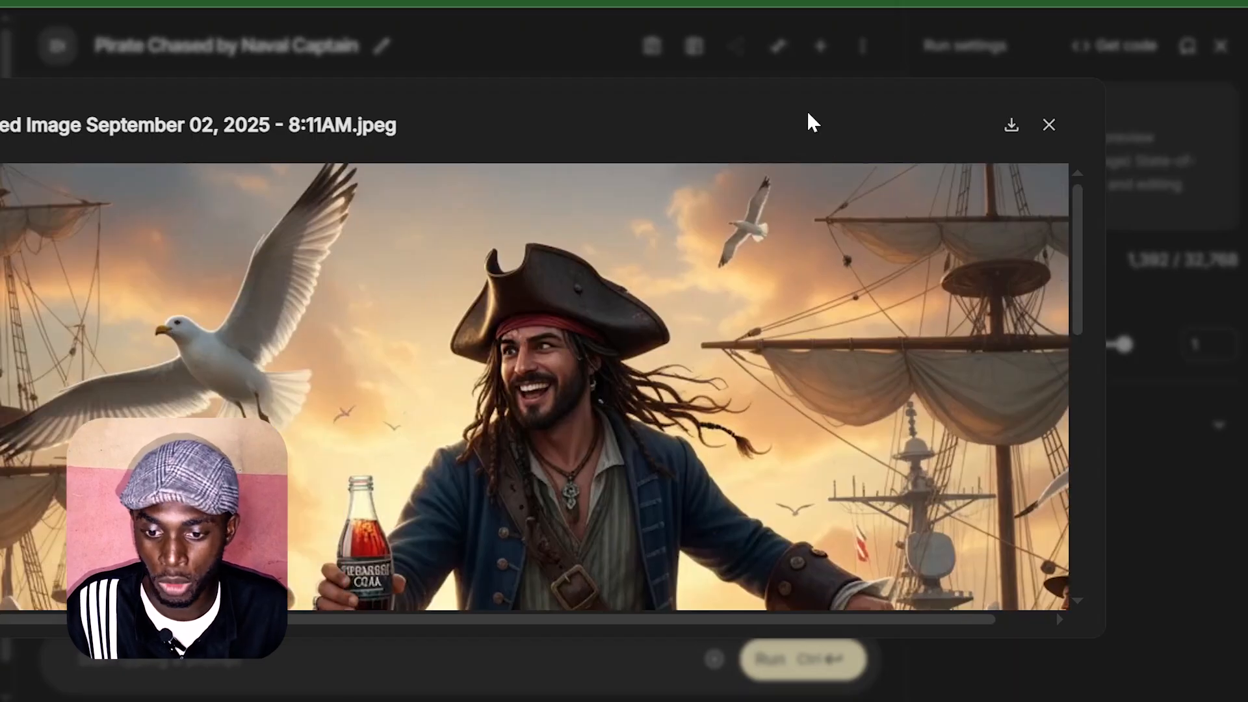
pyautogui.click(1049, 125)
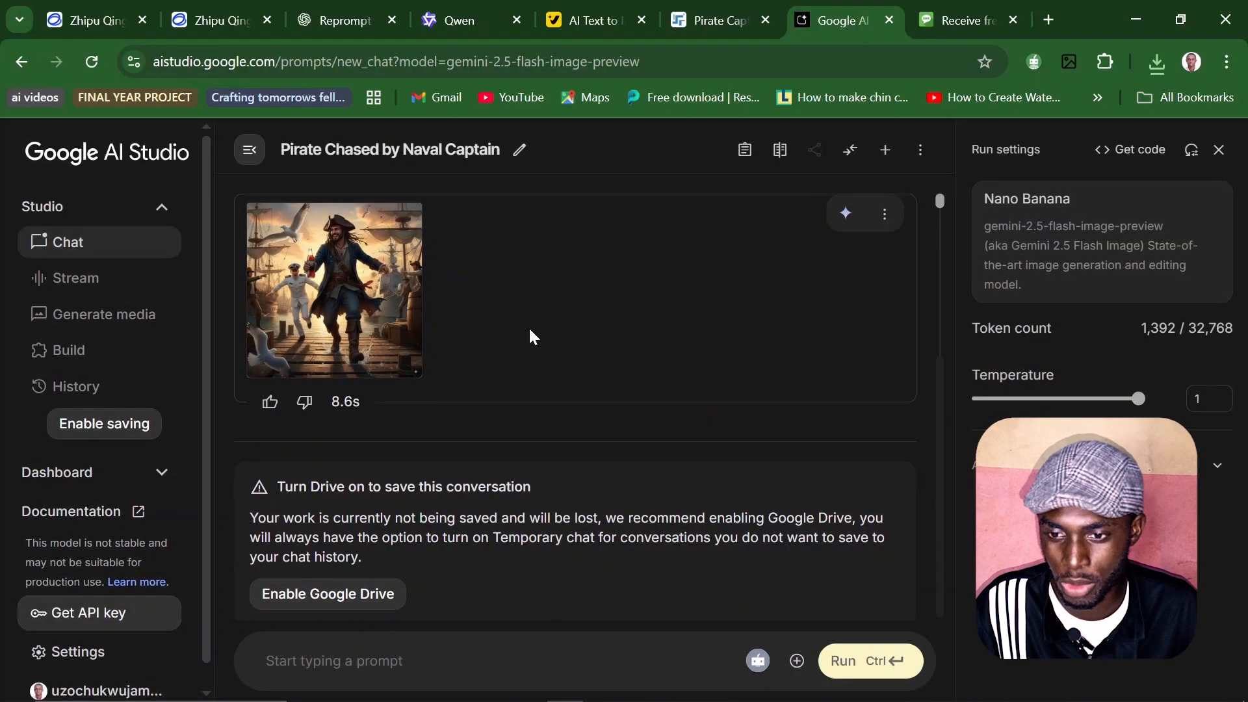
# Step: Add the front-view airplane image from the Transportation sample media and run the prompt "a man running to enter the plane with bags on his hand"
pyautogui.click(797, 661)
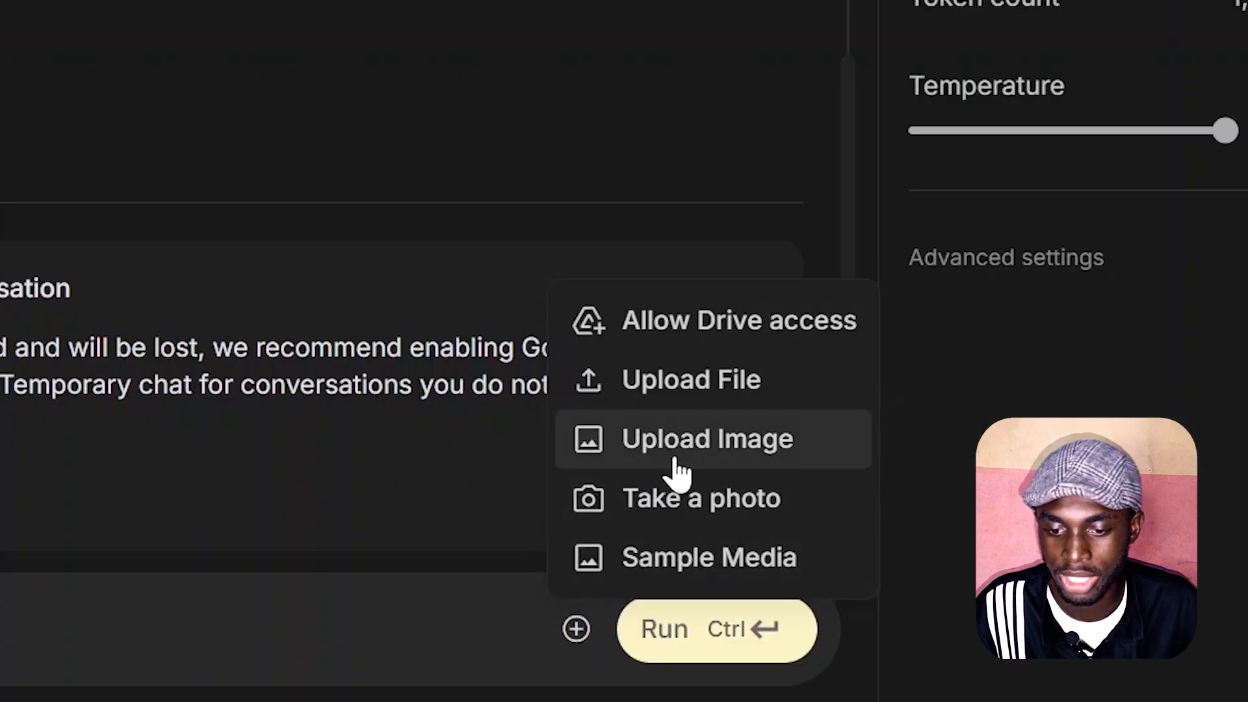
pyautogui.click(684, 561)
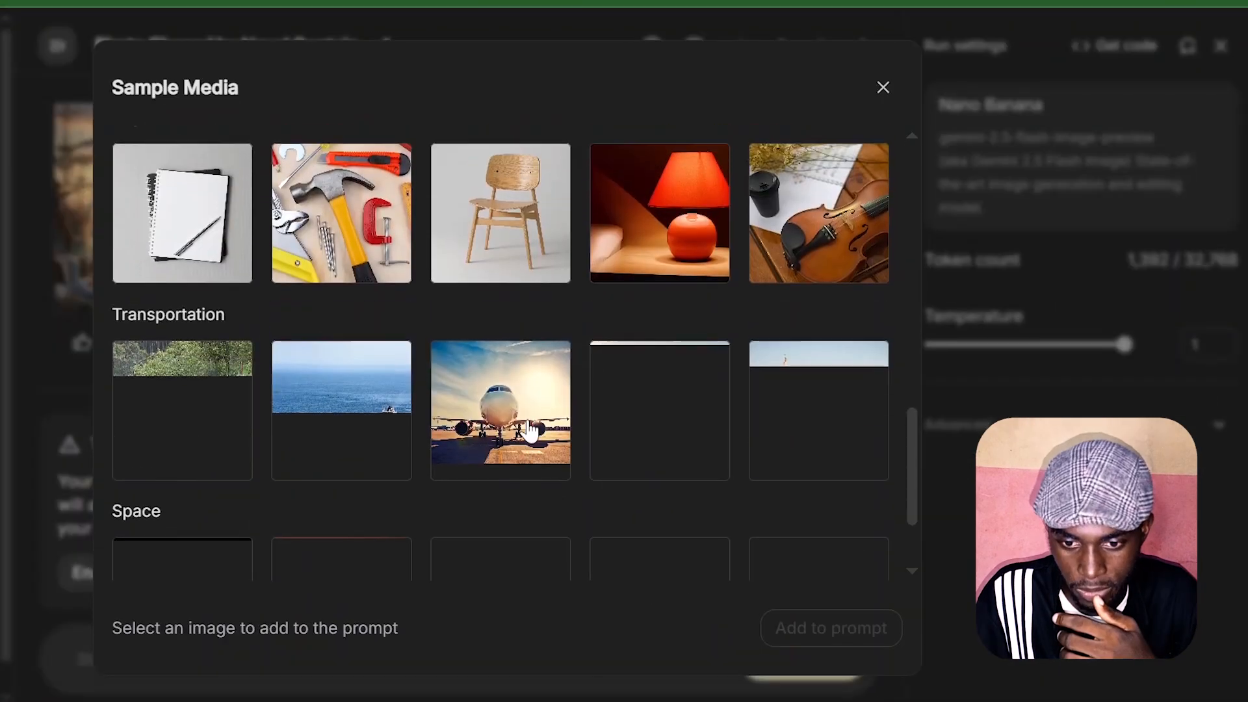
pyautogui.scroll(-1, 530, 430)
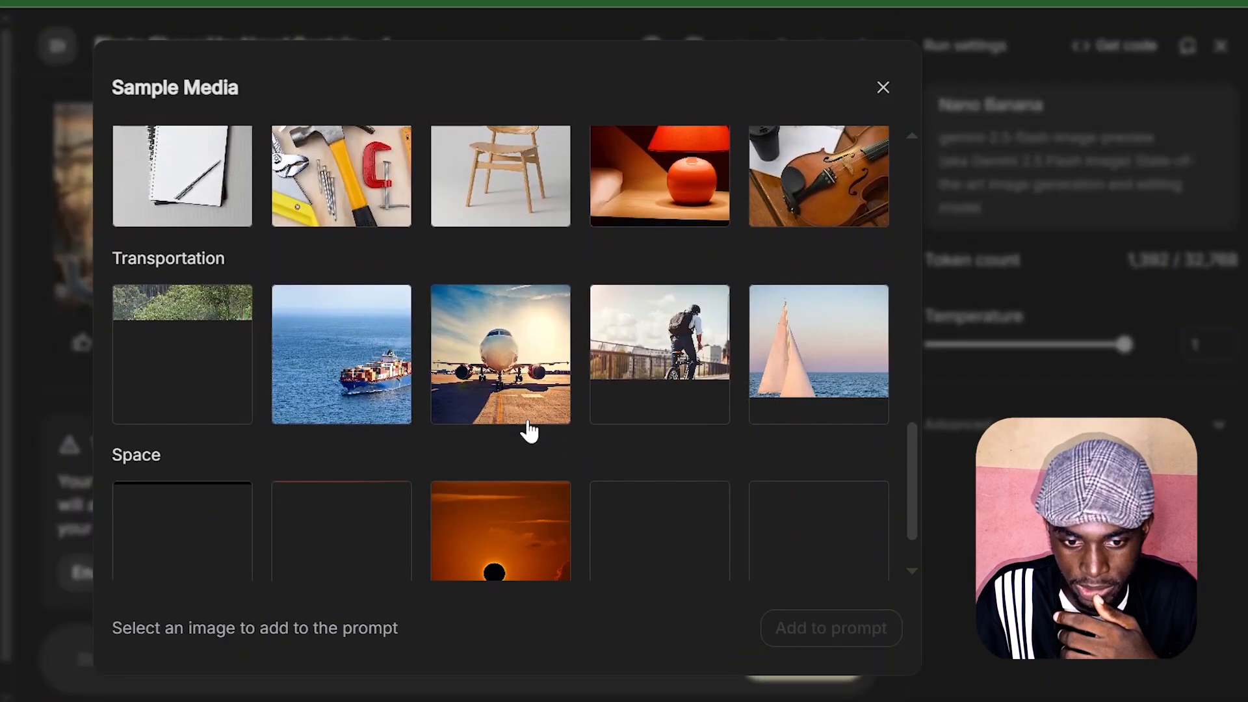
pyautogui.click(498, 339)
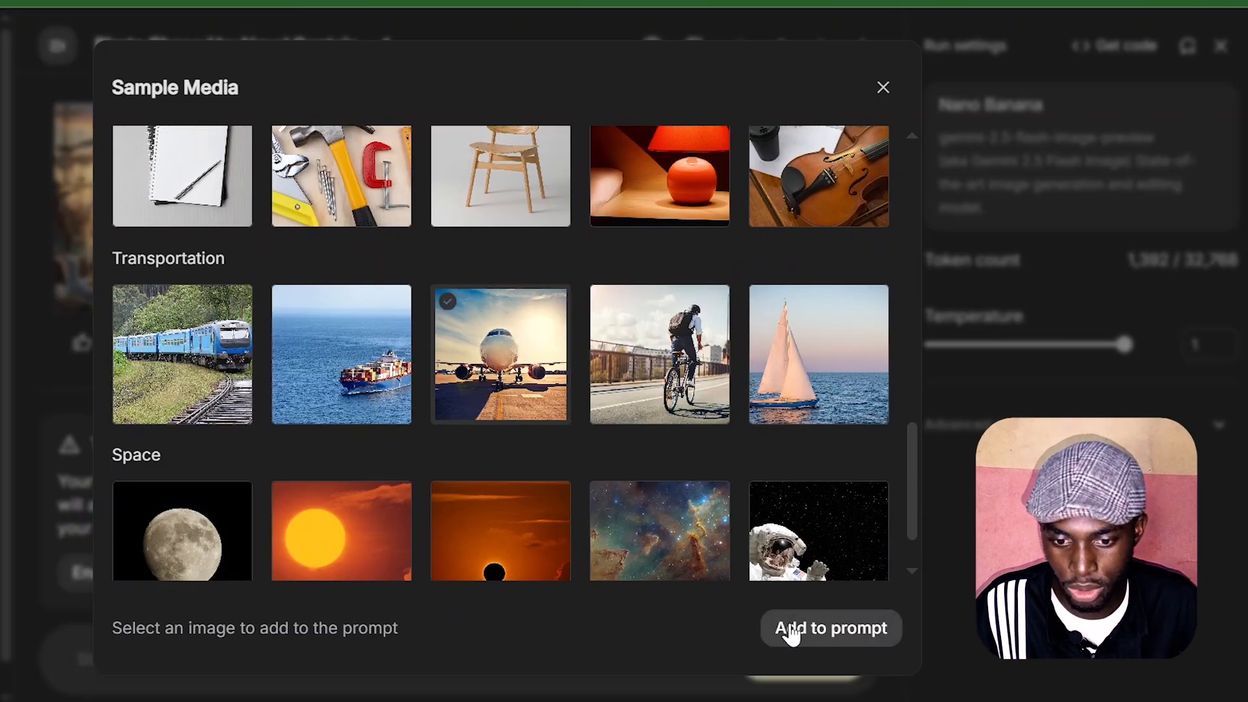
pyautogui.click(813, 630)
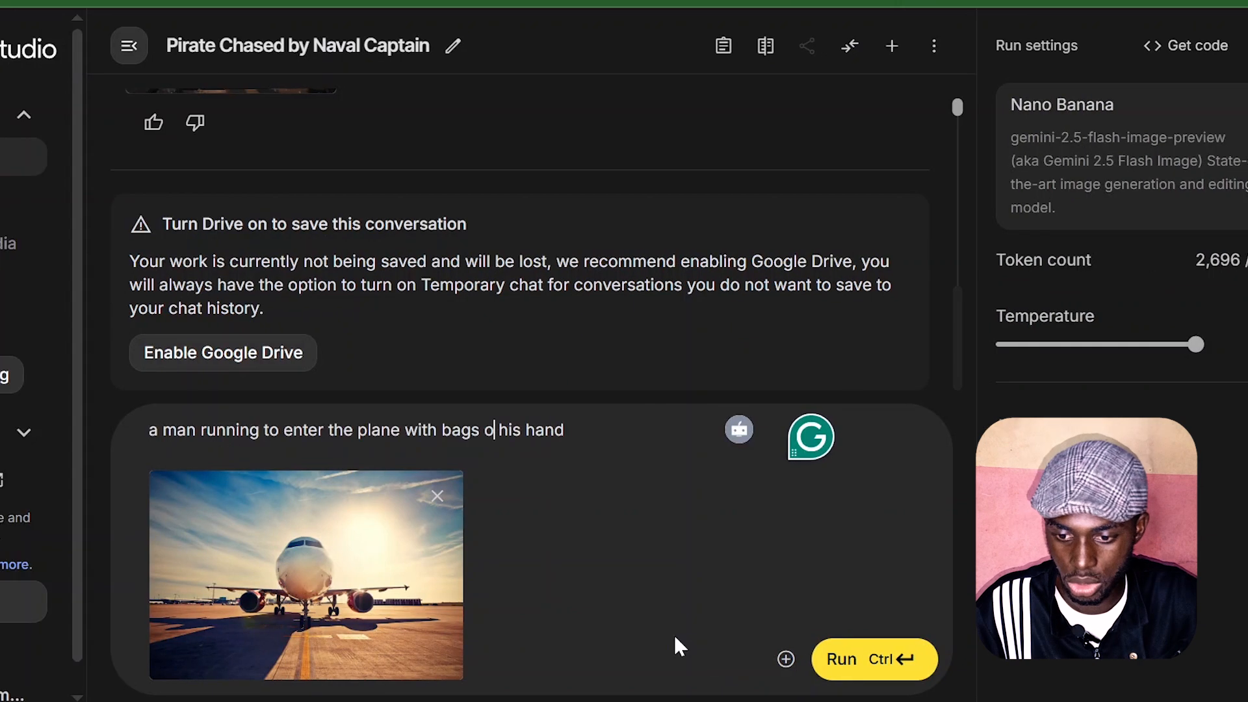
pyautogui.write('n')
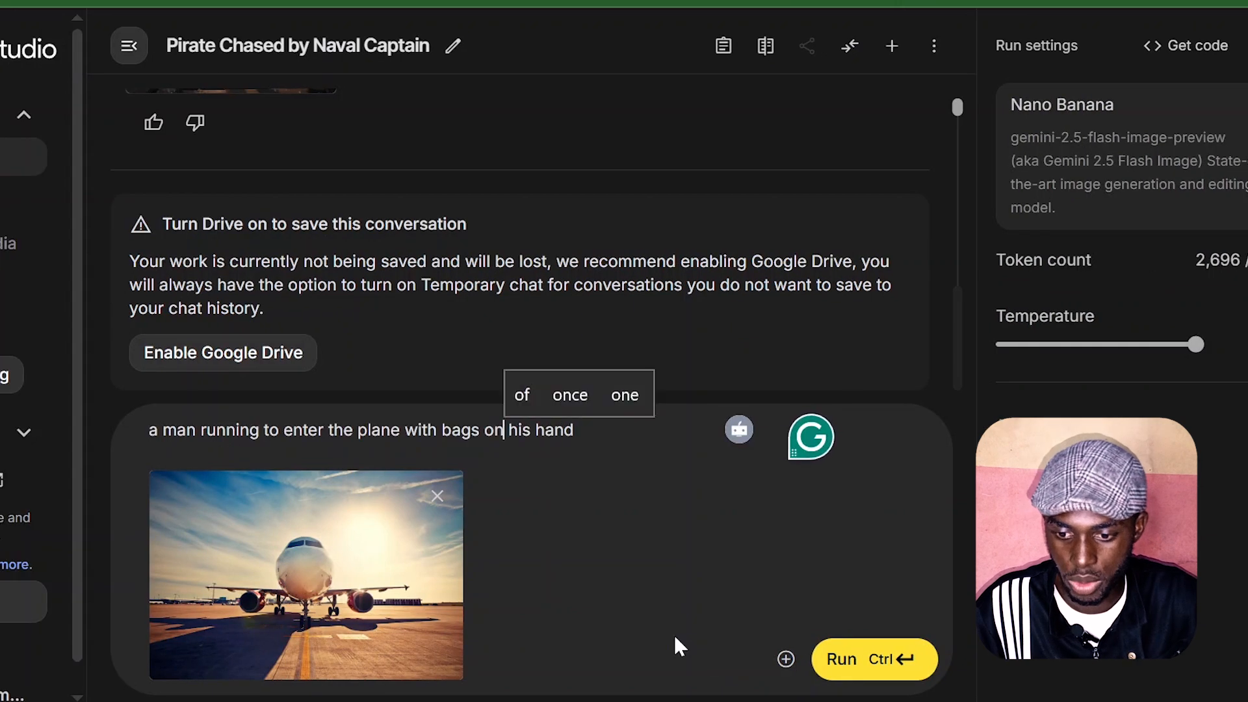
pyautogui.click(877, 660)
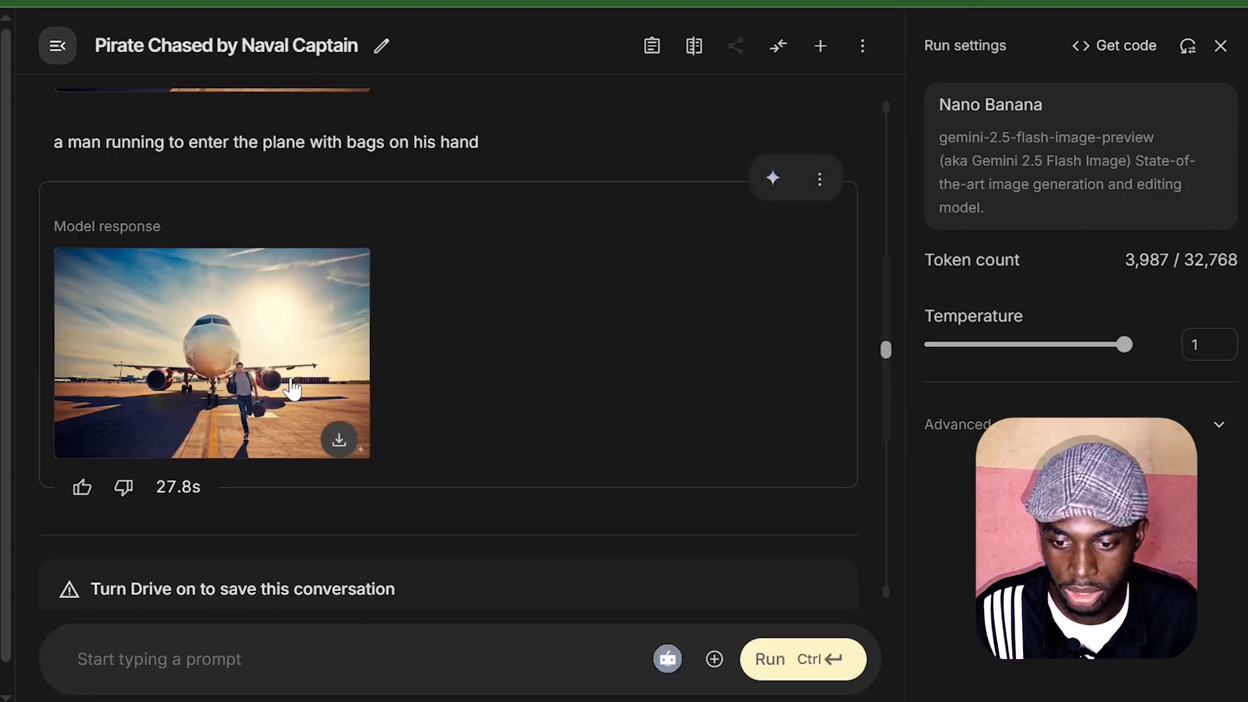
# Step: Enlarge the generated airplane image and examine the running man and his bags
pyautogui.click(292, 389)
pyautogui.scroll(-5, 681, 384)
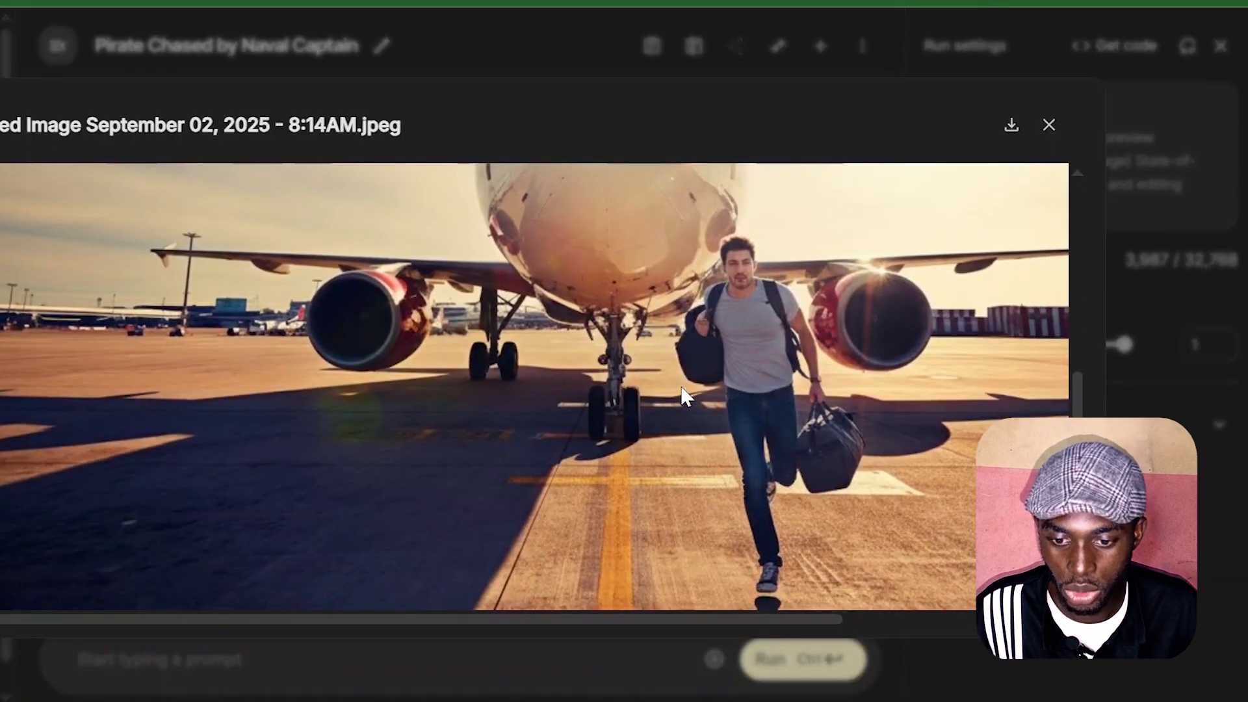
pyautogui.hscroll(3, 682, 393)
pyautogui.scroll(-2, 683, 393)
pyautogui.hscroll(2, 683, 393)
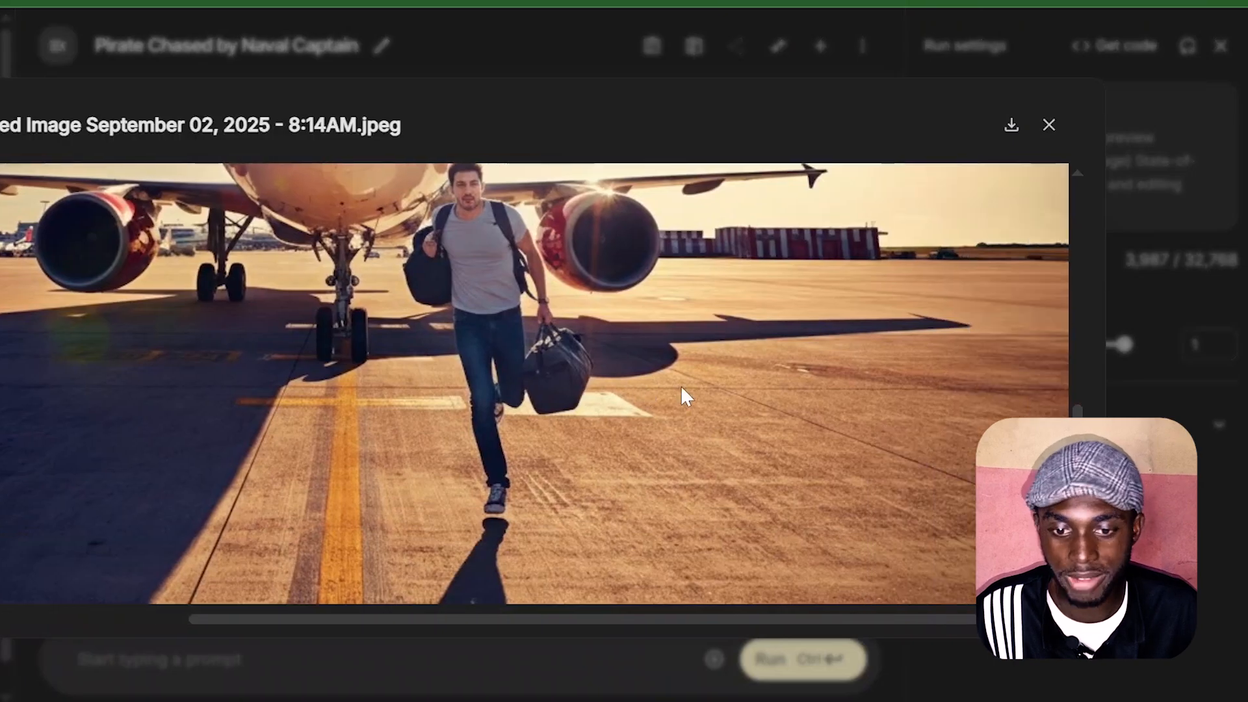
# Step: Close the preview of the man running with bags and download that airplane image
pyautogui.scroll(10, 680, 385)
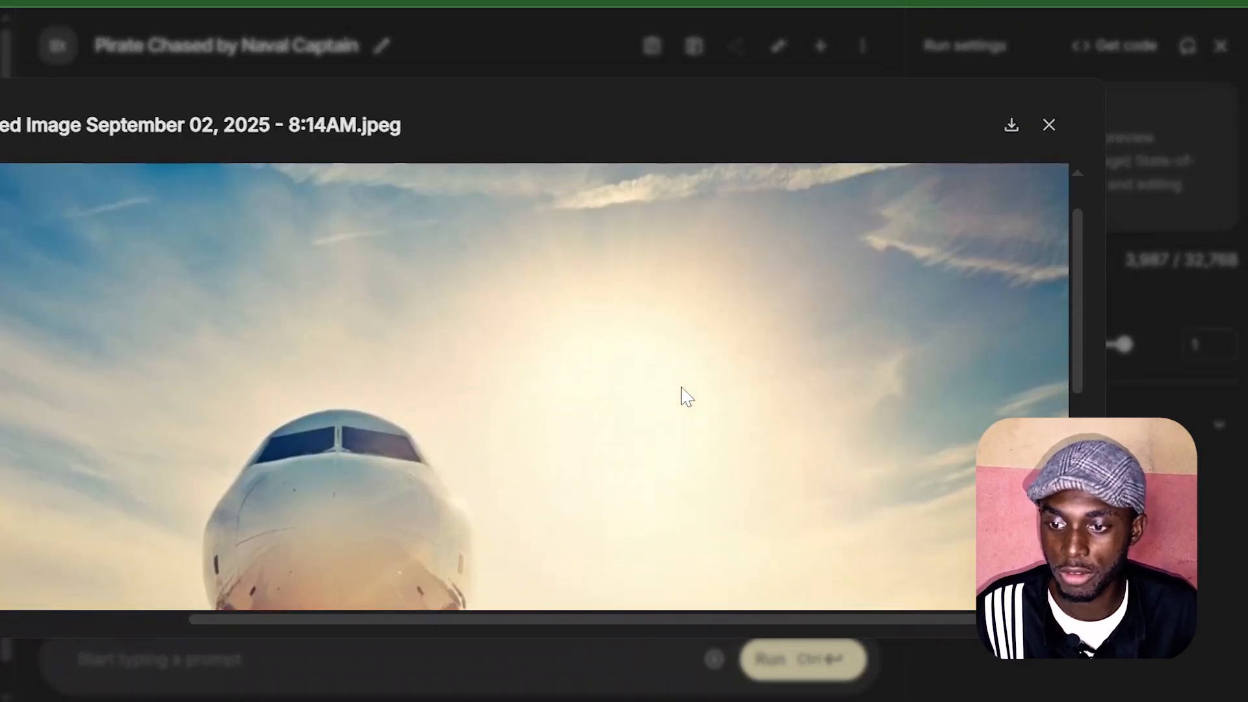
pyautogui.hscroll(-4, 683, 390)
pyautogui.click(1049, 126)
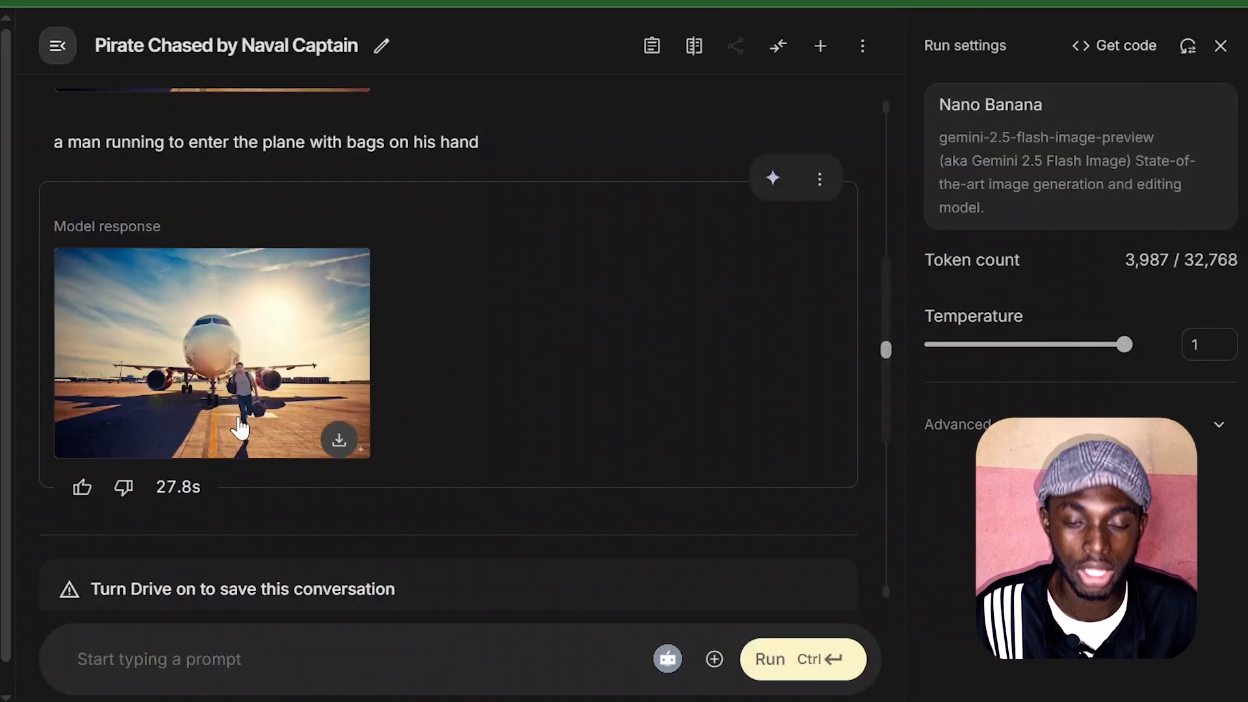
pyautogui.click(339, 440)
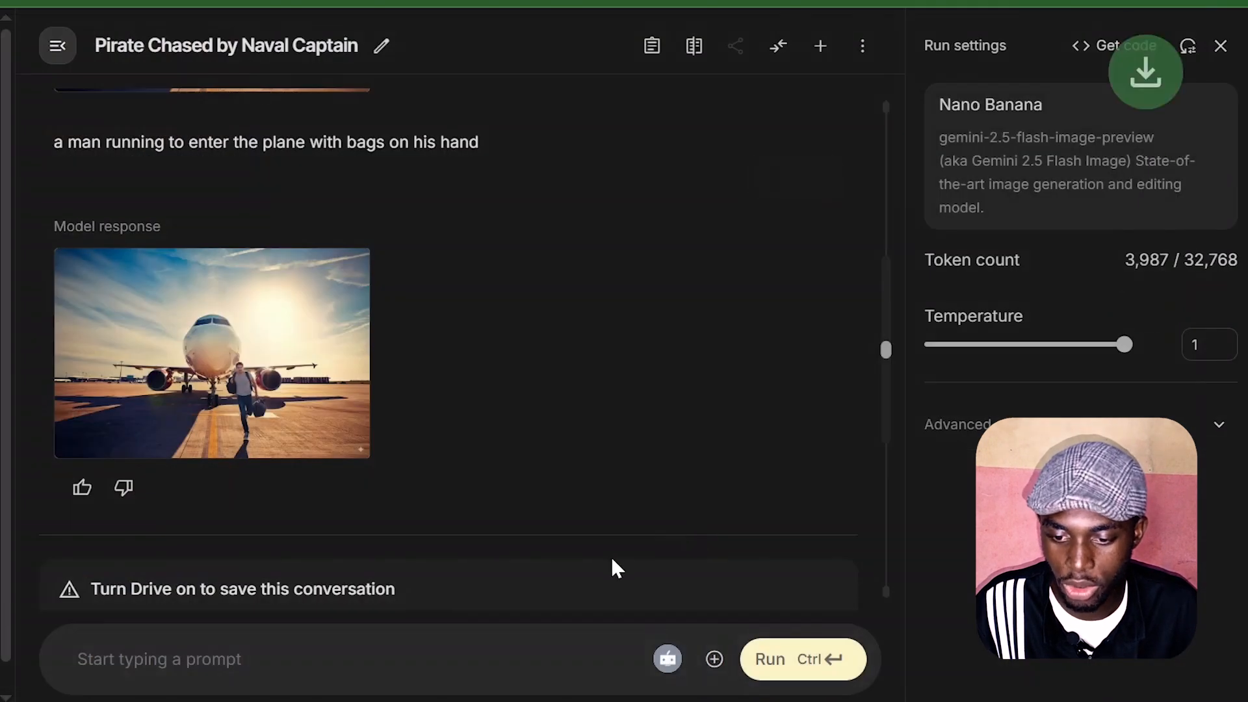
# Step: Add the front-view airplane from the Transportation sample media and run the detailed cinematic prompt about a traveler sprinting across the airport tarmac
pyautogui.click(714, 659)
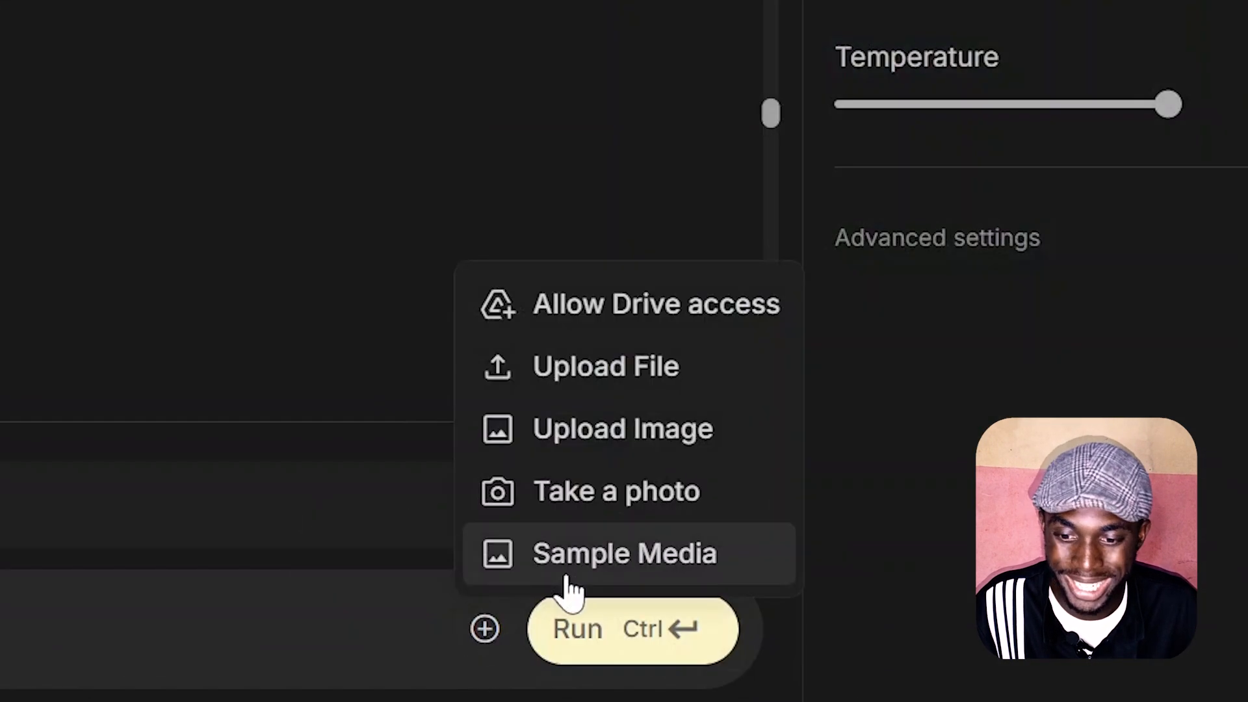
pyautogui.click(605, 560)
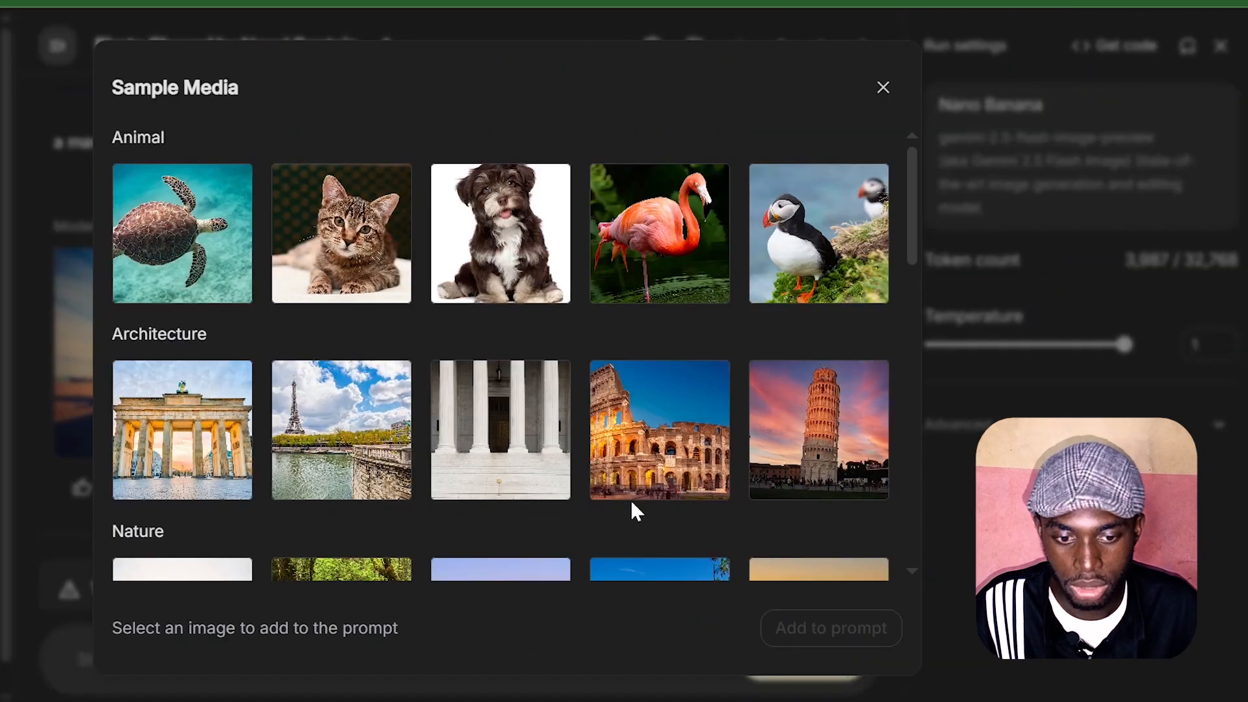
pyautogui.scroll(-5, 538, 437)
pyautogui.scroll(-10, 535, 429)
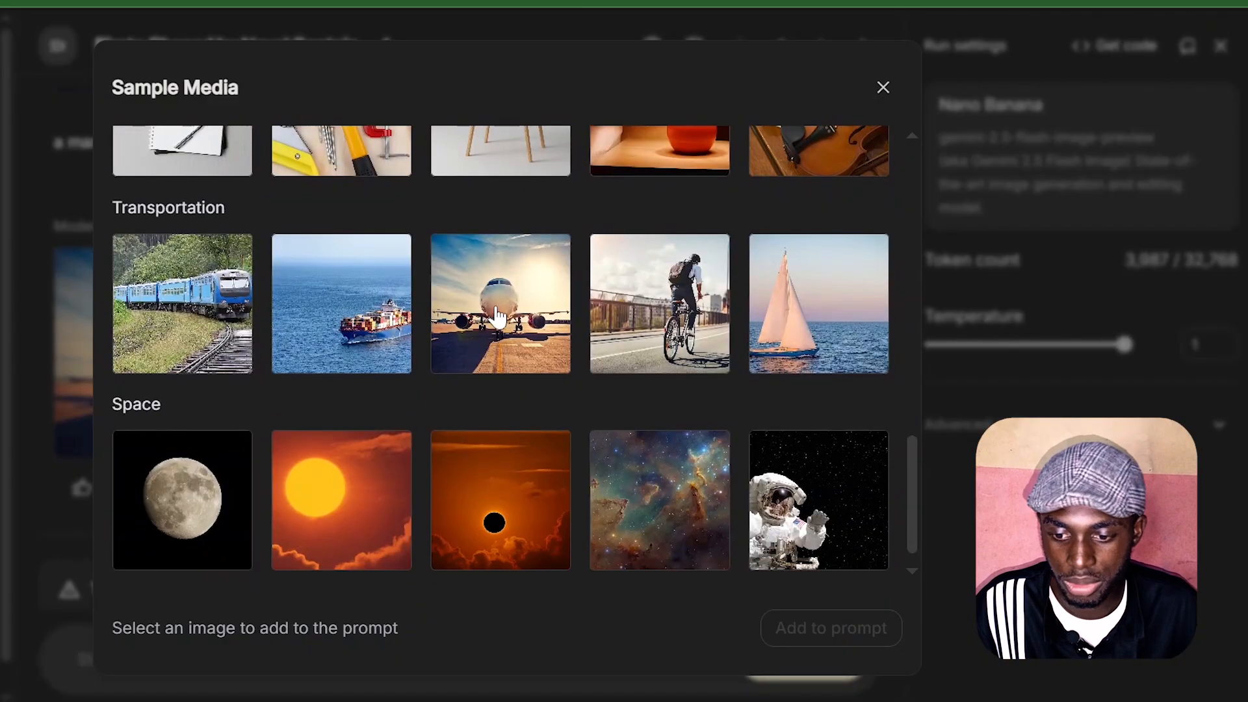
pyautogui.click(806, 632)
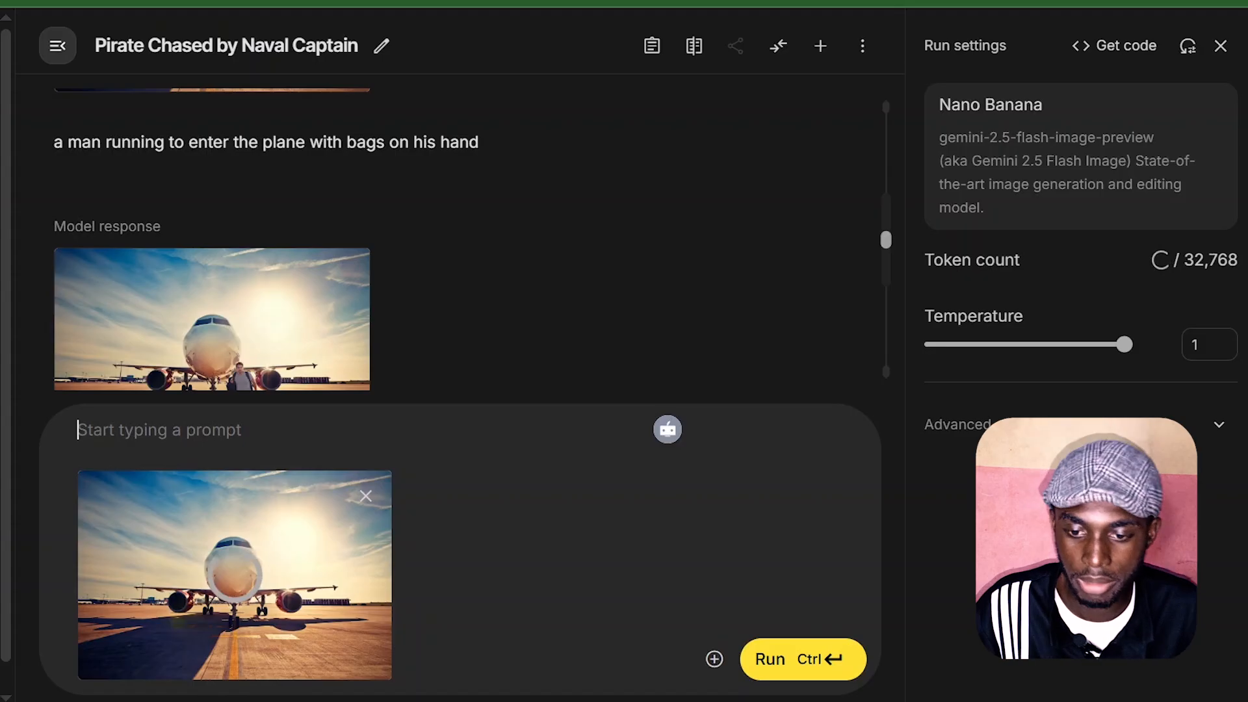
pyautogui.write('A traveler in casual clothing sprints across the airport tarmac, clutching bags in both hands, rushing toward a passenger plane about to depart. His expression shows urgency and determination as the aircraft stairs are being pulled away. The scene is dynamic, detailed, and cinematic, capturing the tension of nearly missing a flight.')
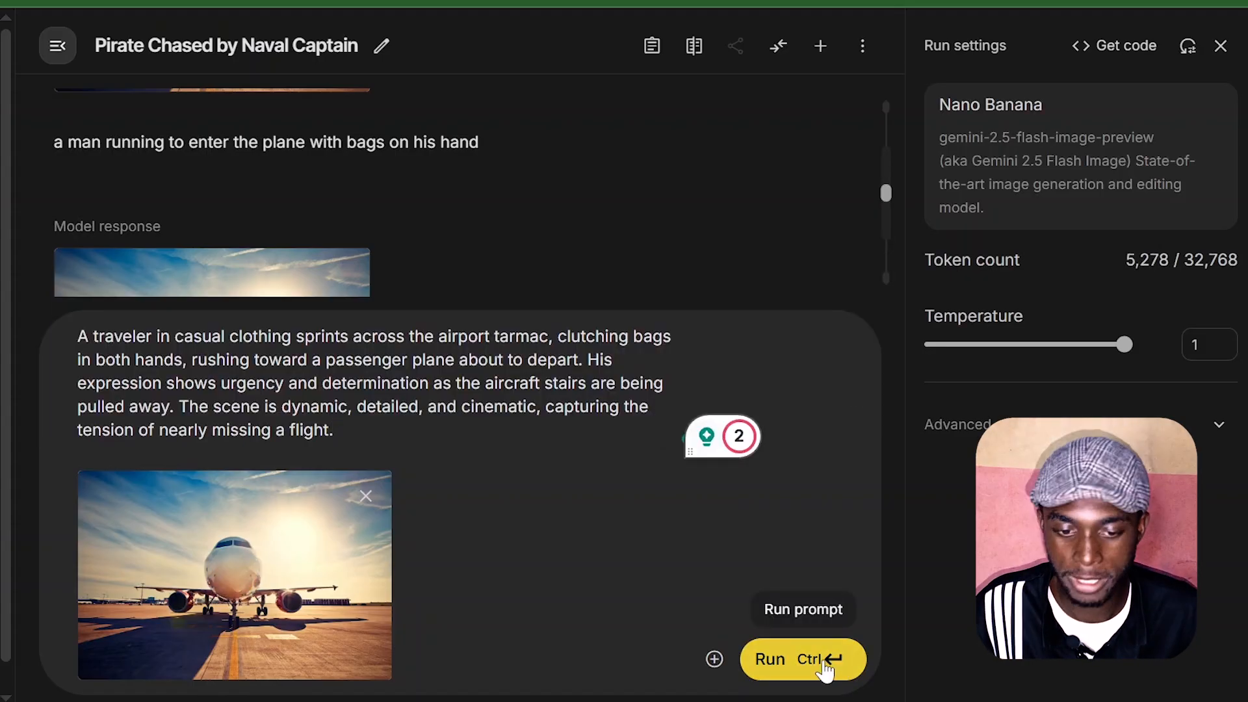
pyautogui.click(824, 668)
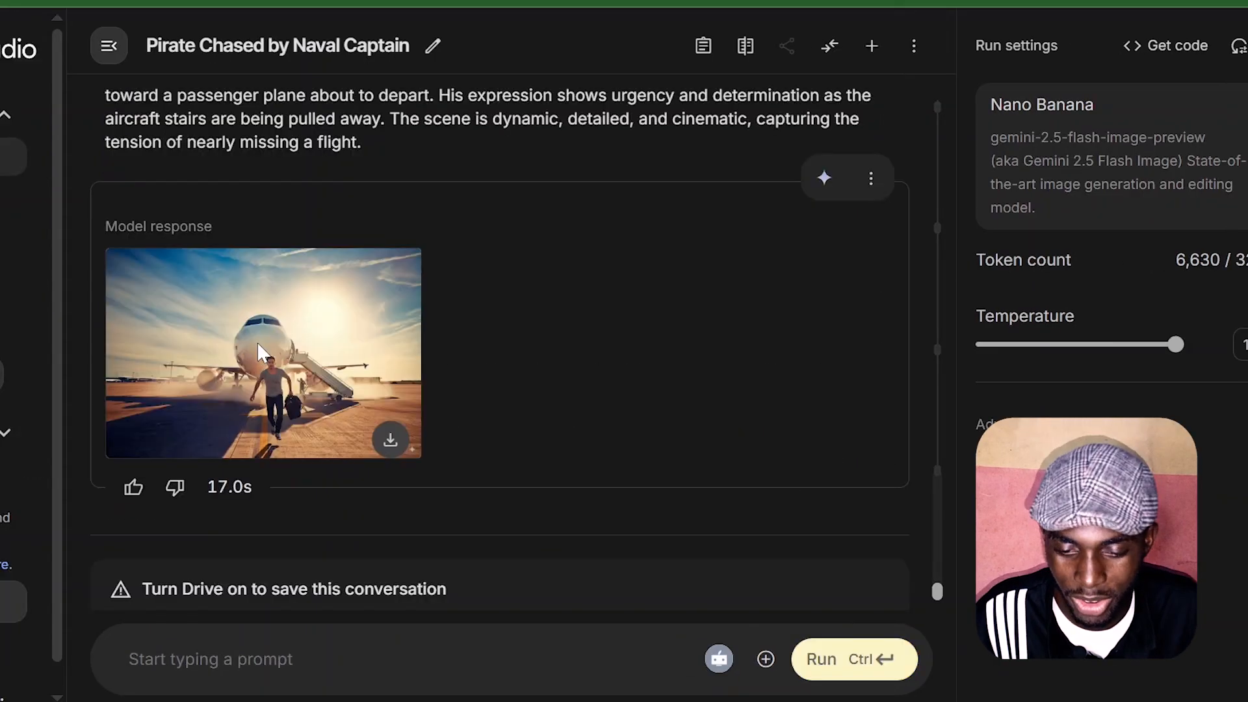
# Step: Enlarge the new airplane image, examine the running traveler, his bag, the aircraft stairs and the background, and close the preview
pyautogui.click(256, 341)
pyautogui.scroll(-5, 630, 380)
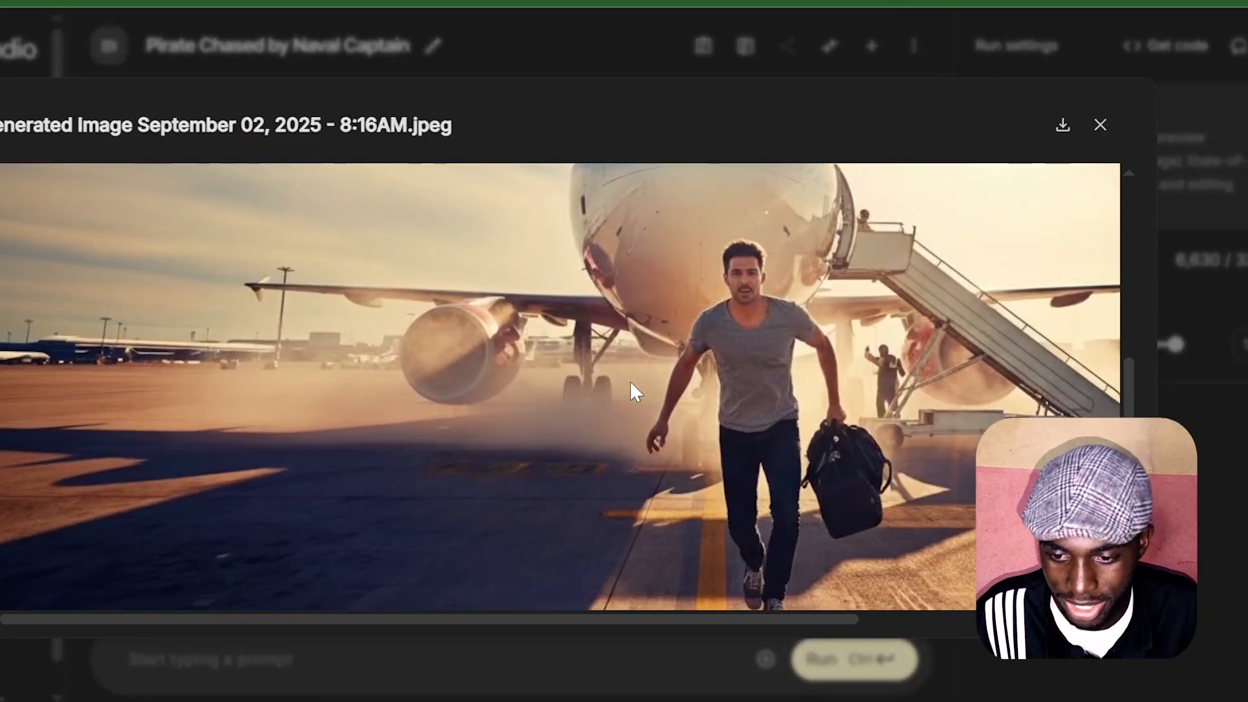
pyautogui.hscroll(3, 630, 381)
pyautogui.scroll(-1, 630, 381)
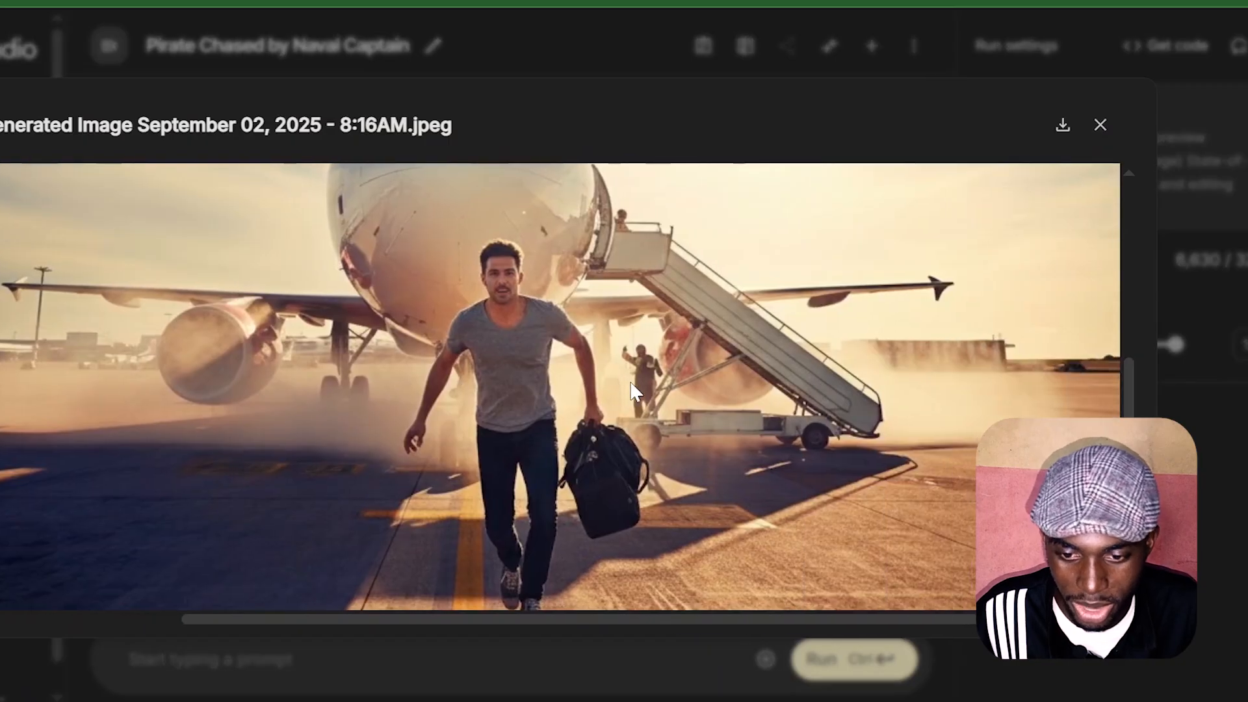
pyautogui.scroll(4, 630, 380)
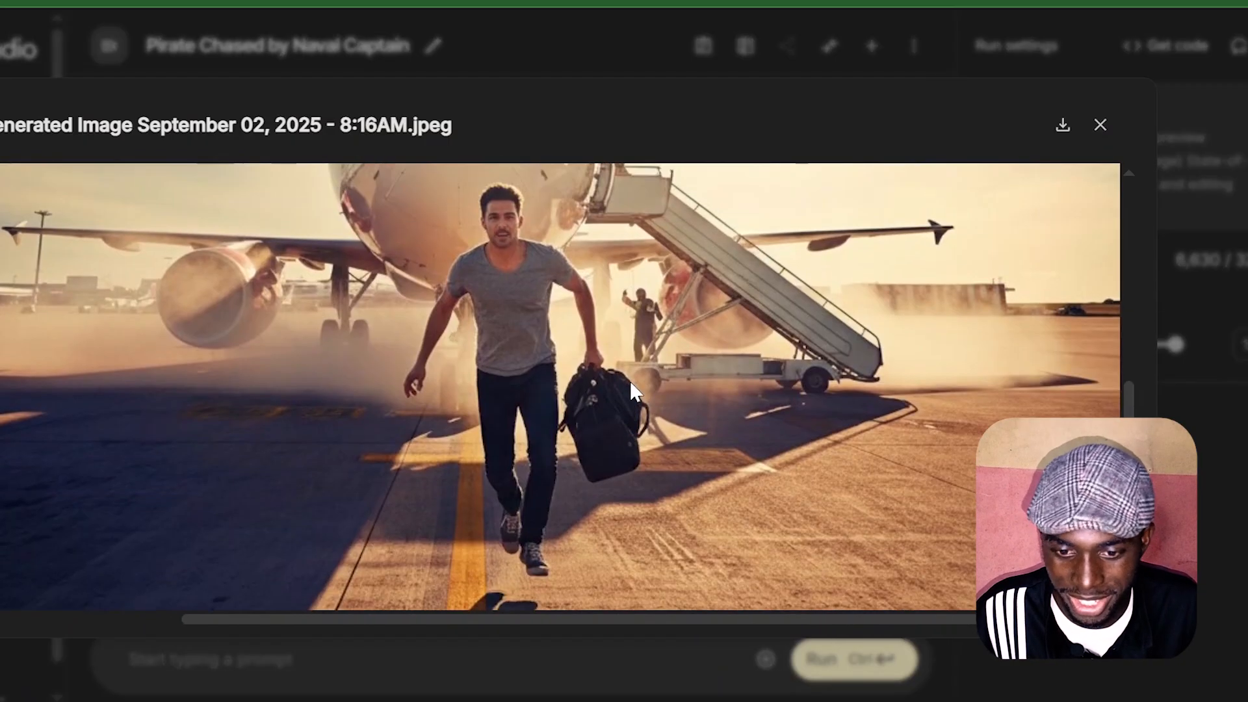
pyautogui.scroll(-5, 630, 381)
pyautogui.hscroll(-3, 630, 381)
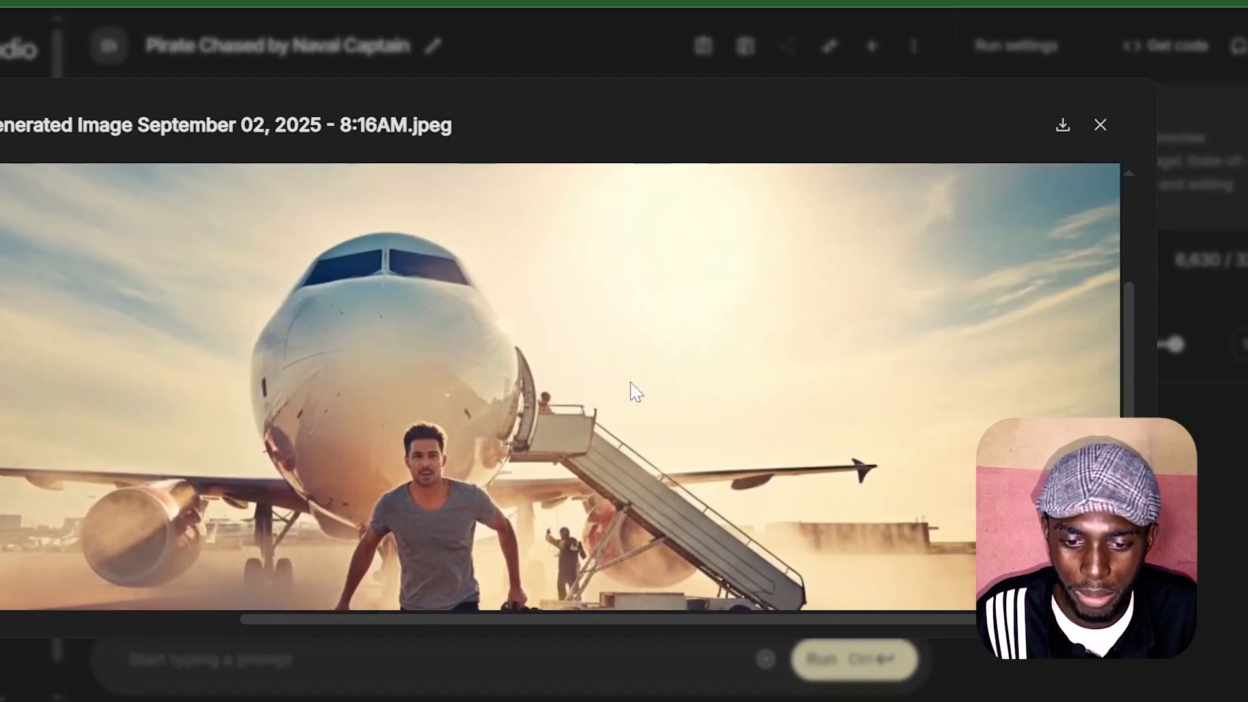
pyautogui.hscroll(-2, 630, 381)
pyautogui.scroll(5, 630, 380)
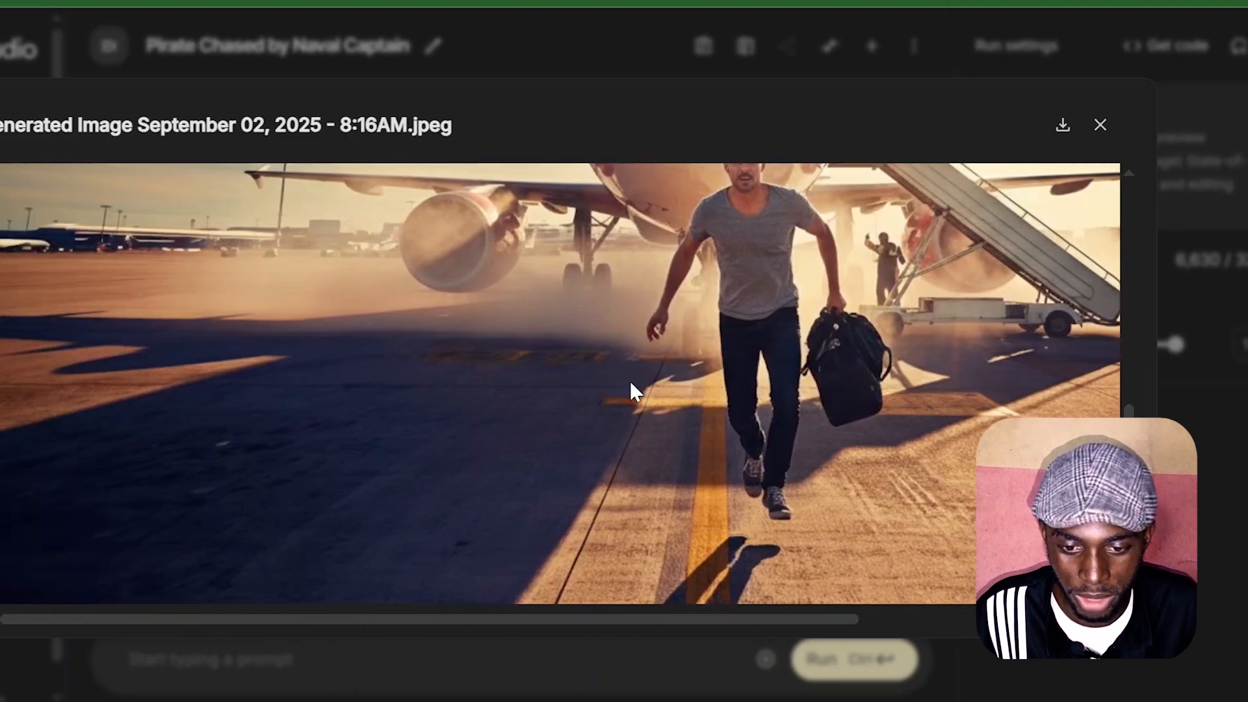
pyautogui.scroll(-5, 630, 380)
pyautogui.hscroll(3, 630, 380)
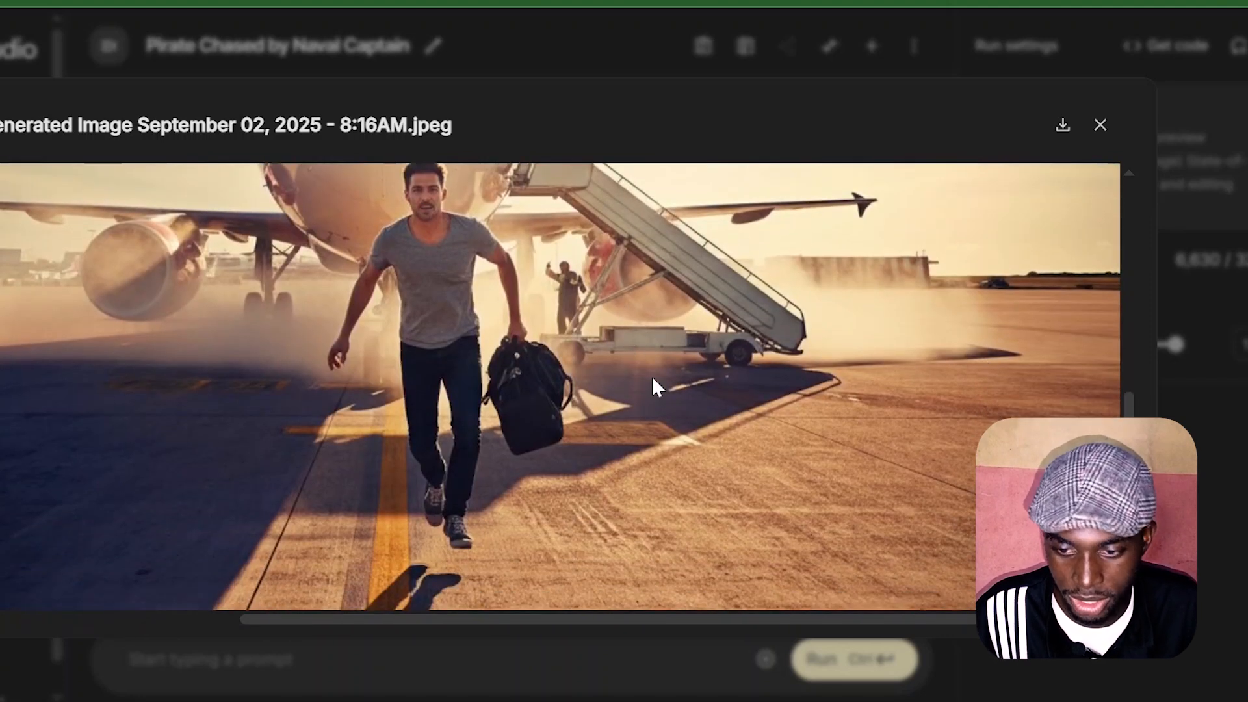
pyautogui.scroll(5, 615, 429)
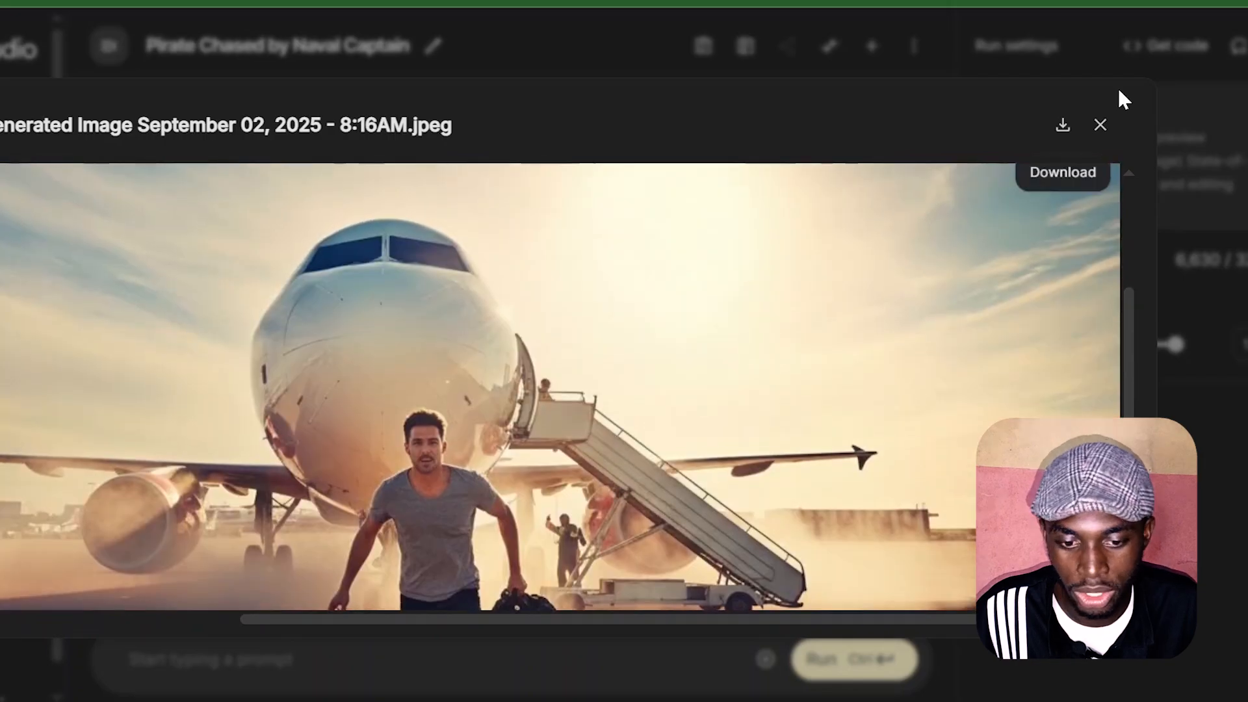
pyautogui.click(1100, 124)
# Step: Download the sprinting traveler image as "Generated Image September 02, 2025 - 8_16AM"
pyautogui.moveTo(329, 437)
pyautogui.click(390, 448)
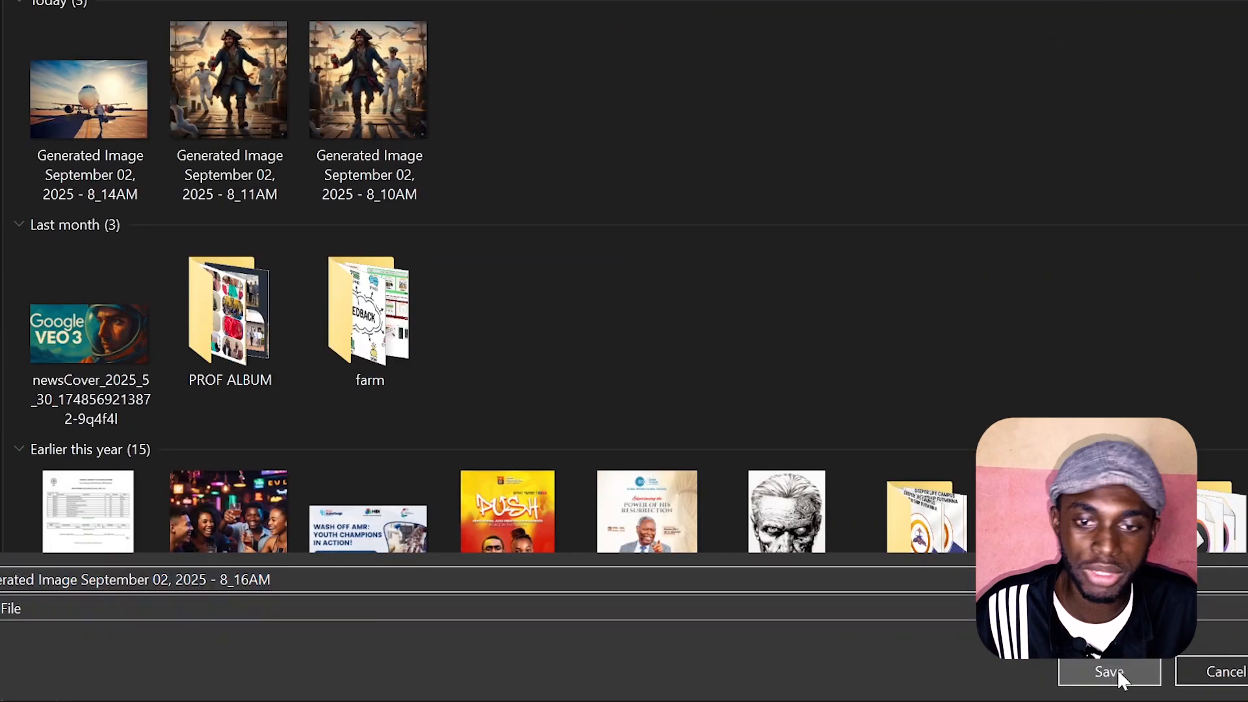
pyautogui.click(1113, 670)
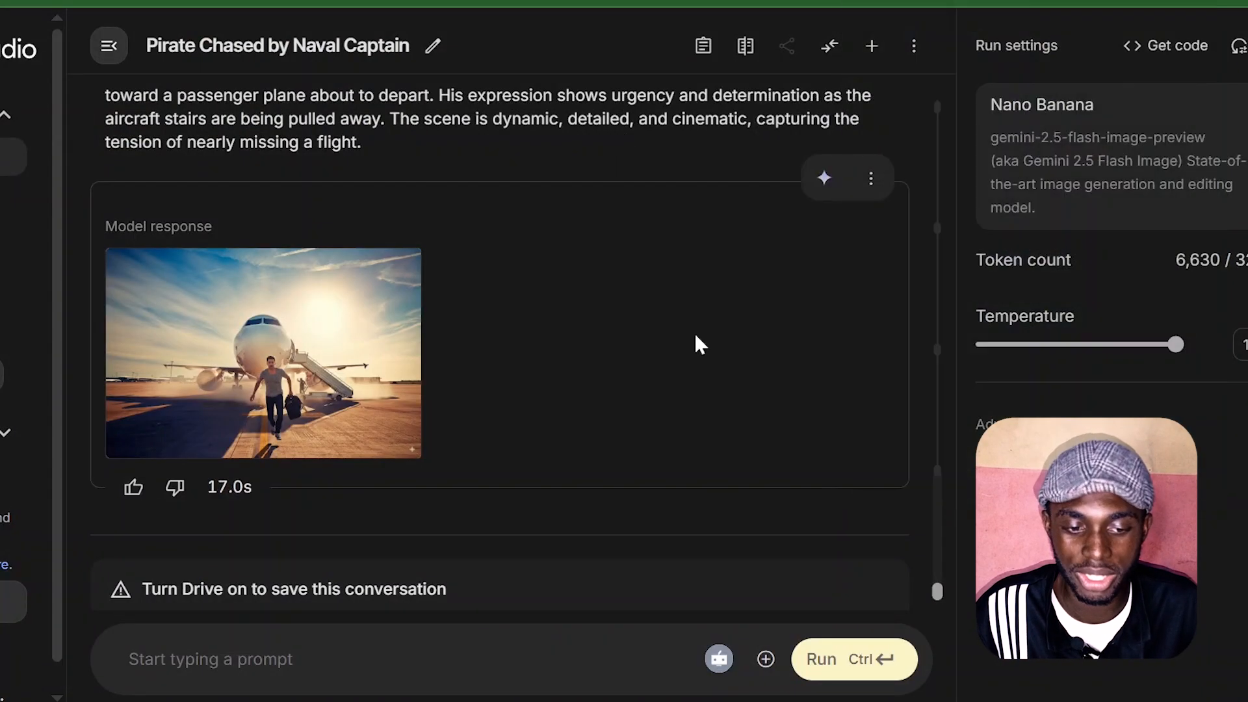
# Step: Upload the photo of the man in a suit speaking at the wooden lectern to the prompt
pyautogui.scroll(5, 618, 326)
pyautogui.scroll(10, 619, 330)
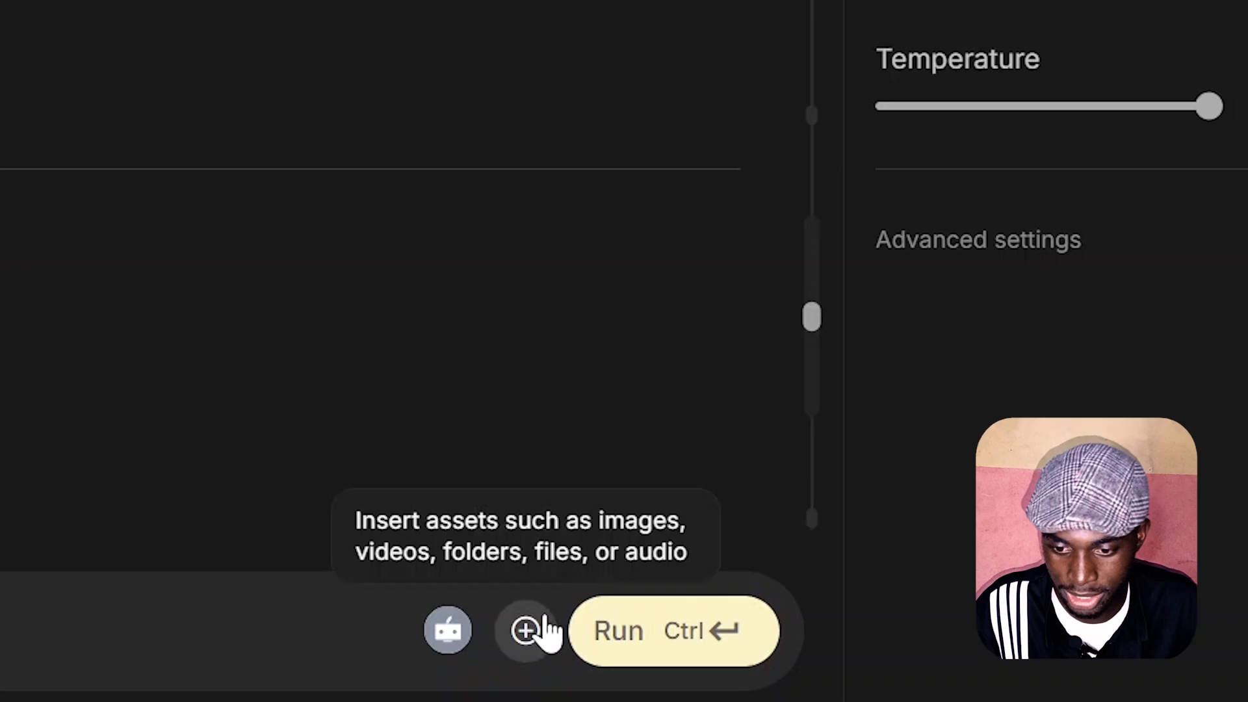
pyautogui.click(765, 659)
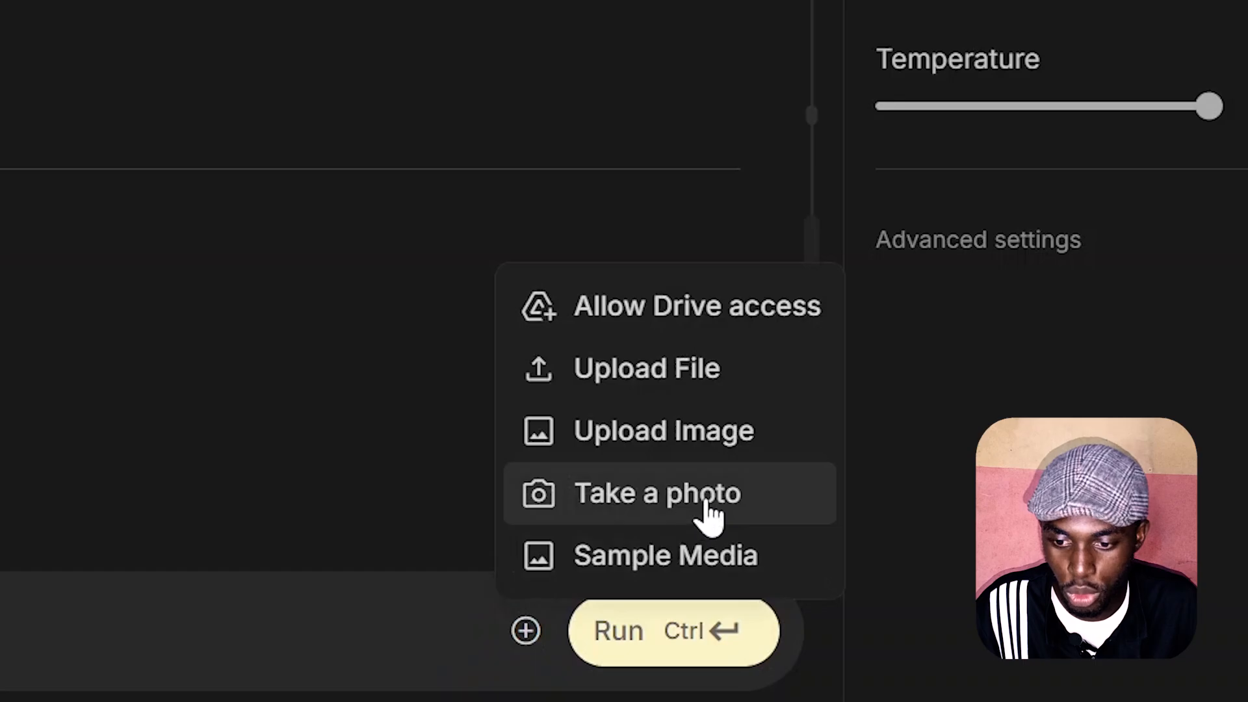
pyautogui.click(618, 435)
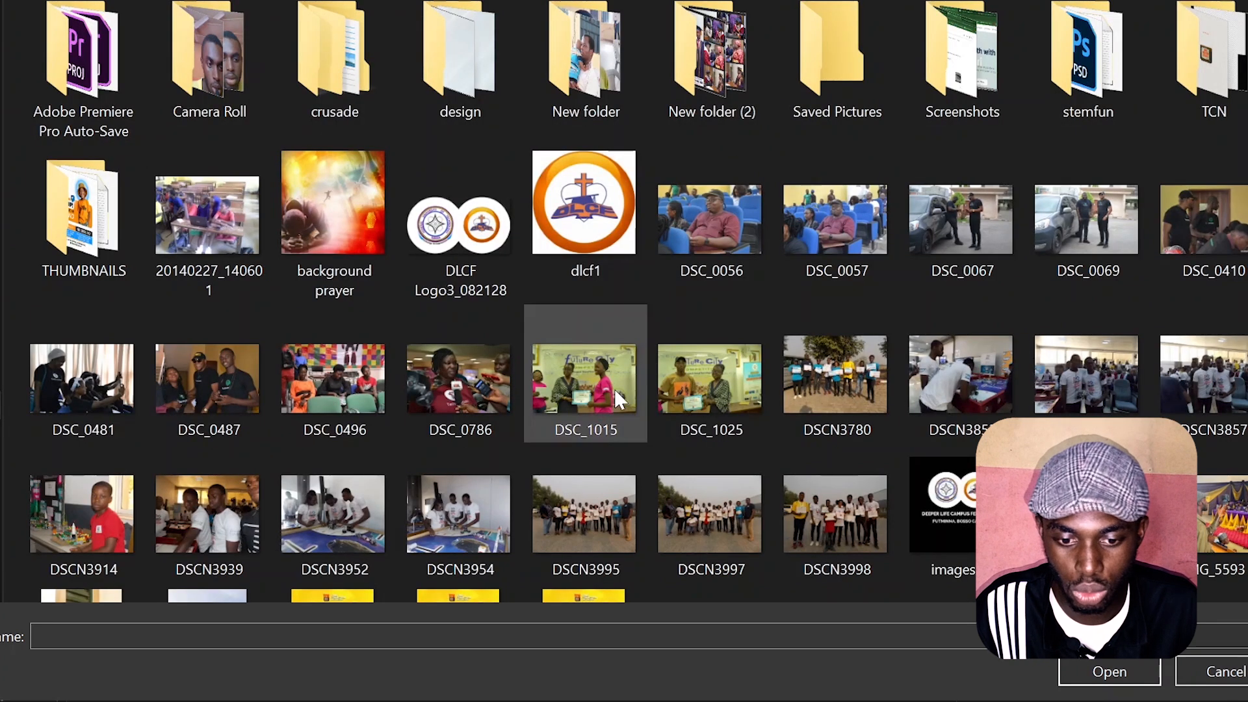
pyautogui.doubleClick(614, 390)
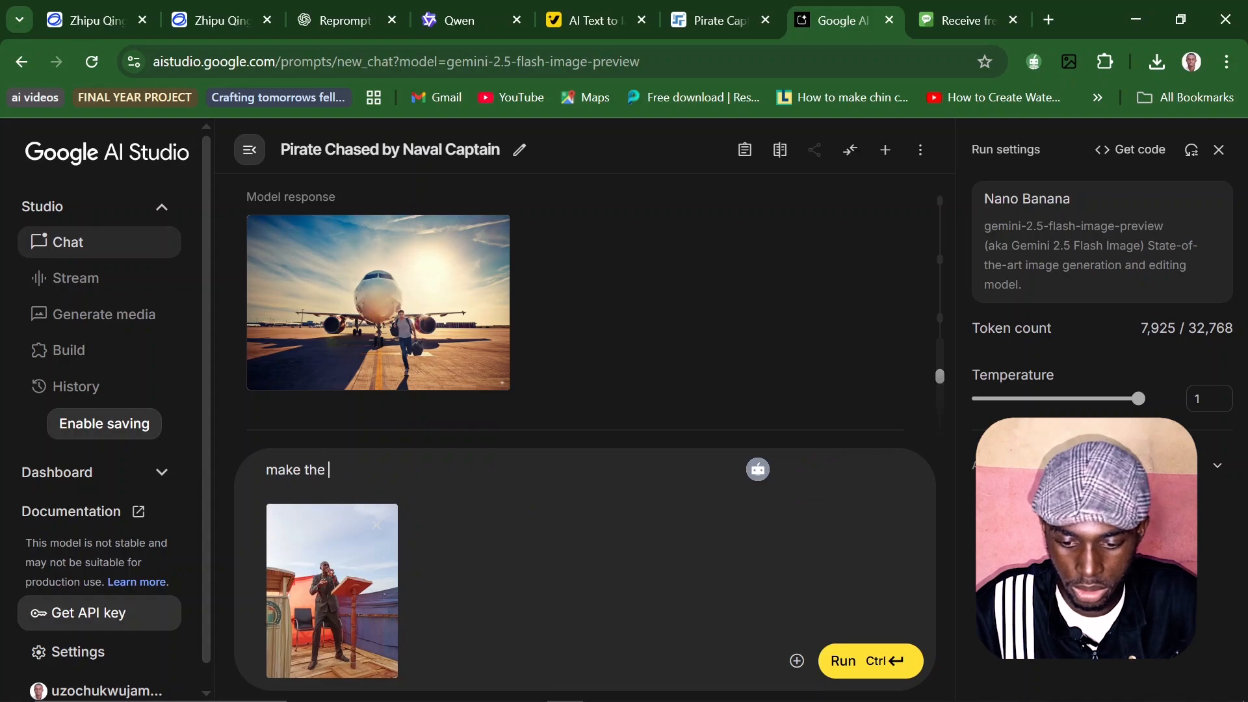
# Step: Draft a cinematic prayer prompt, replace it with the version starting "Create a cinematic scene with a dramatic atmosphere", and run it
pyautogui.write('i')
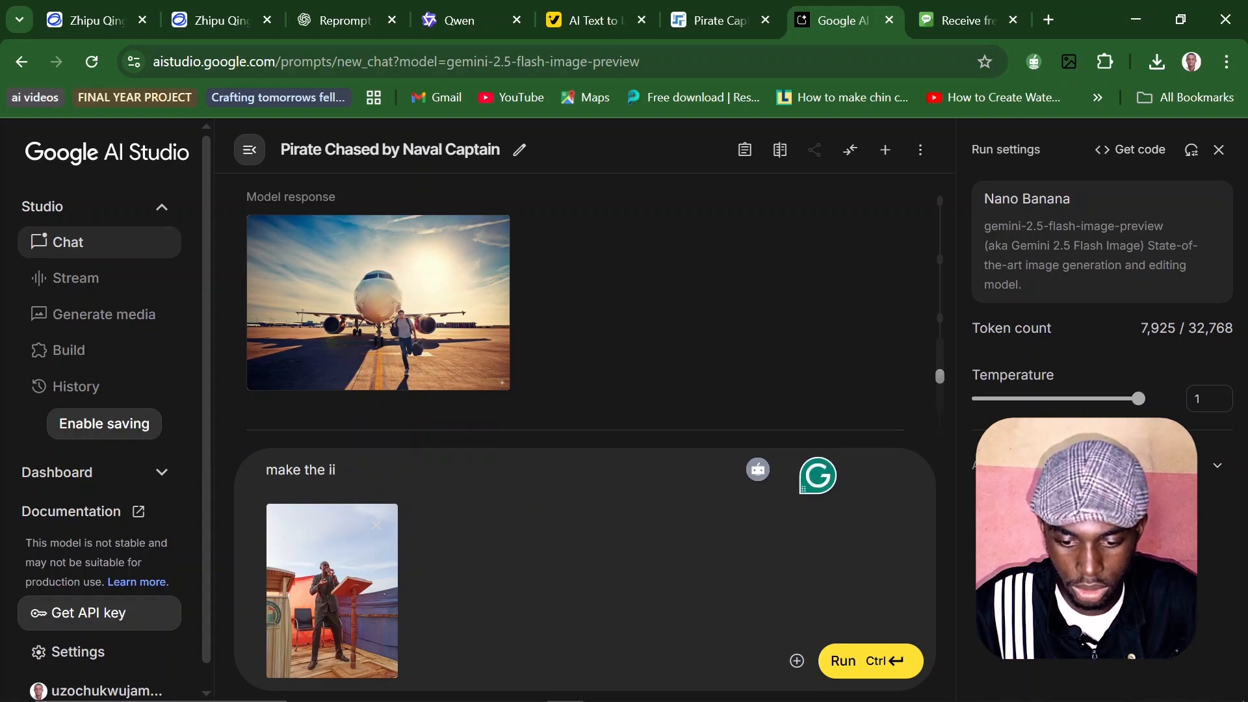
pyautogui.write('mage to l')
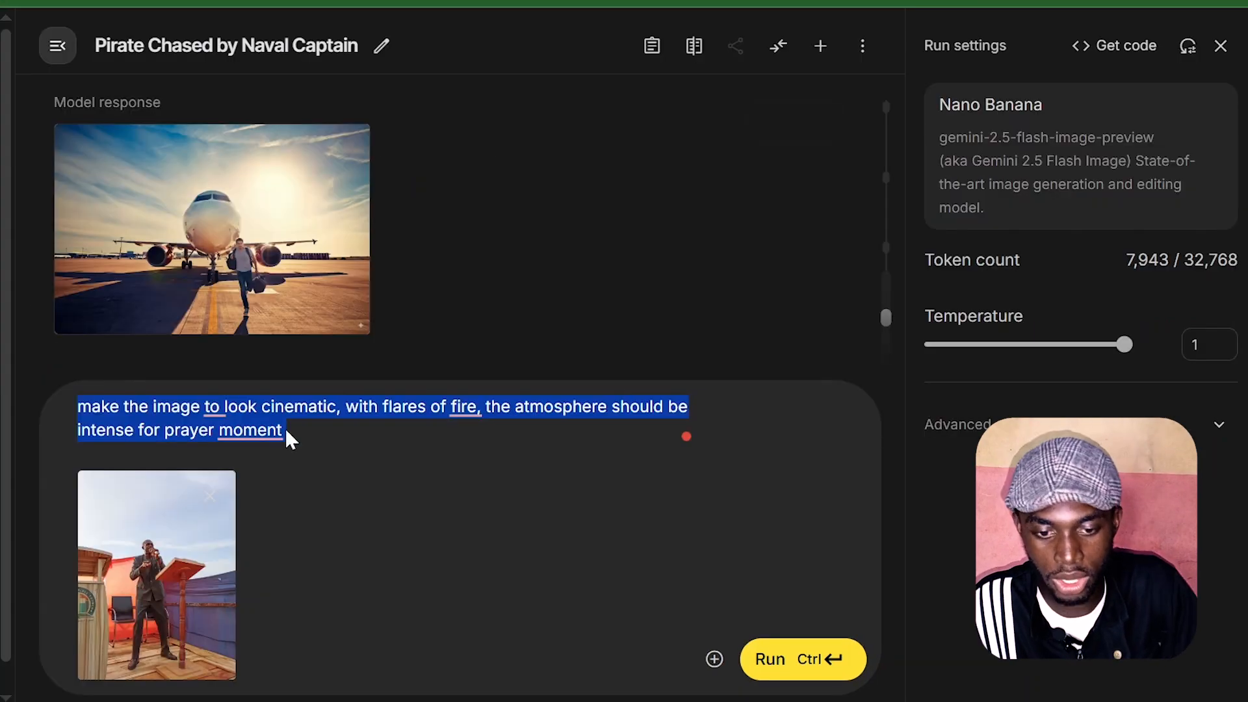
pyautogui.write('Create a cinematic scene with a dramatic atmosphere. Flares of fire light up the surroundings, casting glowing reflections and shadows. The mood is tense and powerful, evoking an intense prayer moment filled with emotion and spiritual energy')
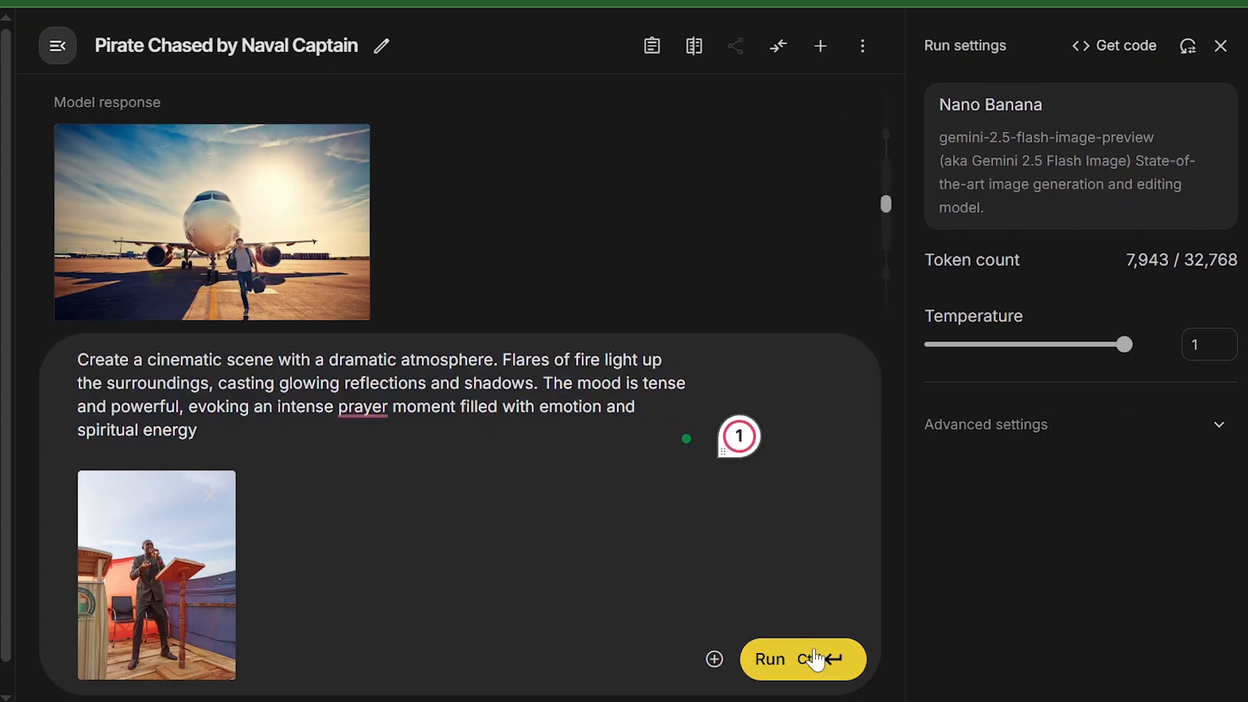
pyautogui.click(815, 660)
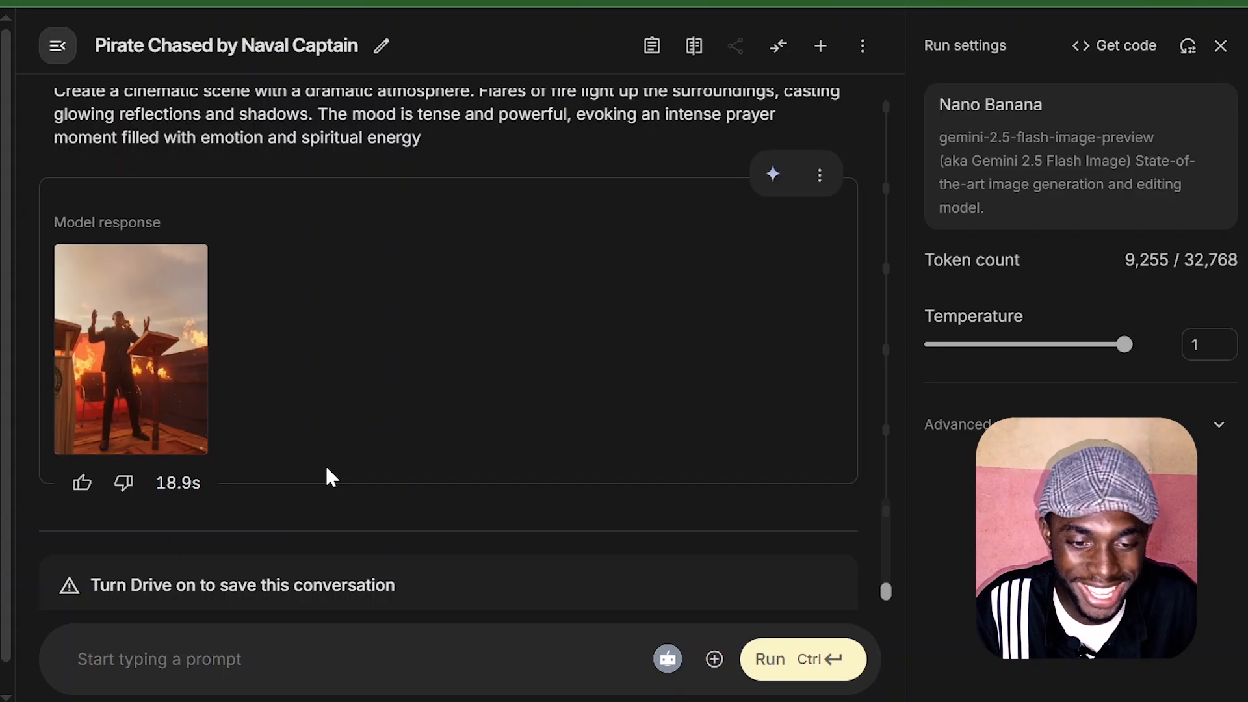
# Step: Enlarge the generated fire scene, examine the speaker at the lectern, and close the preview
pyautogui.click(149, 346)
pyautogui.scroll(-5, 698, 436)
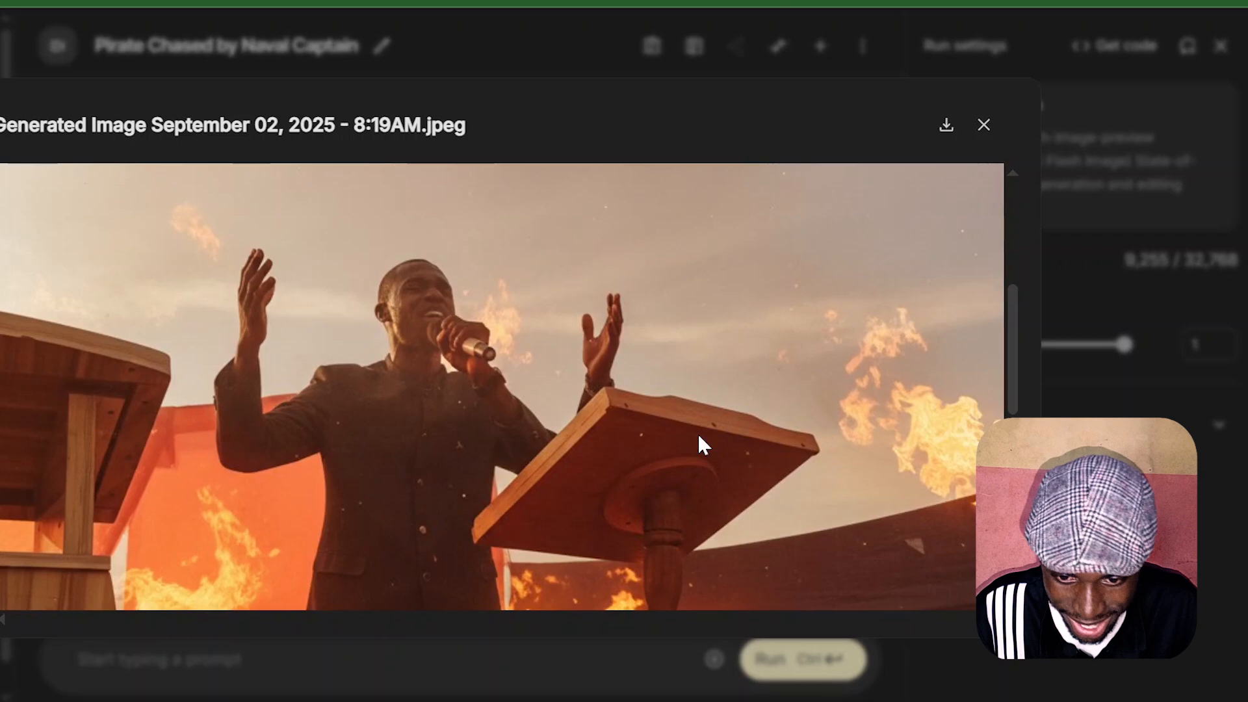
pyautogui.press('Escape')
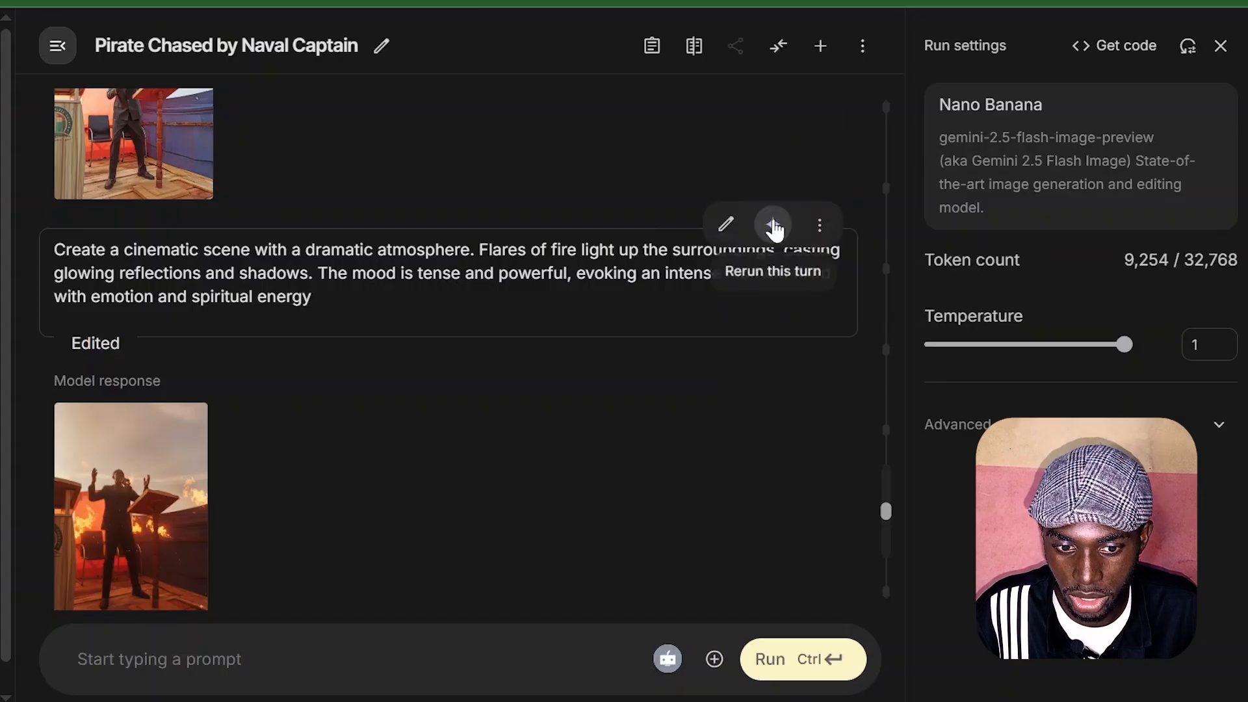
# Step: Rerun the edited cinematic fire prompt with the wording "an intense moment filled with emotion and spiritual energy"
pyautogui.click(773, 220)
pyautogui.scroll(1, 460, 316)
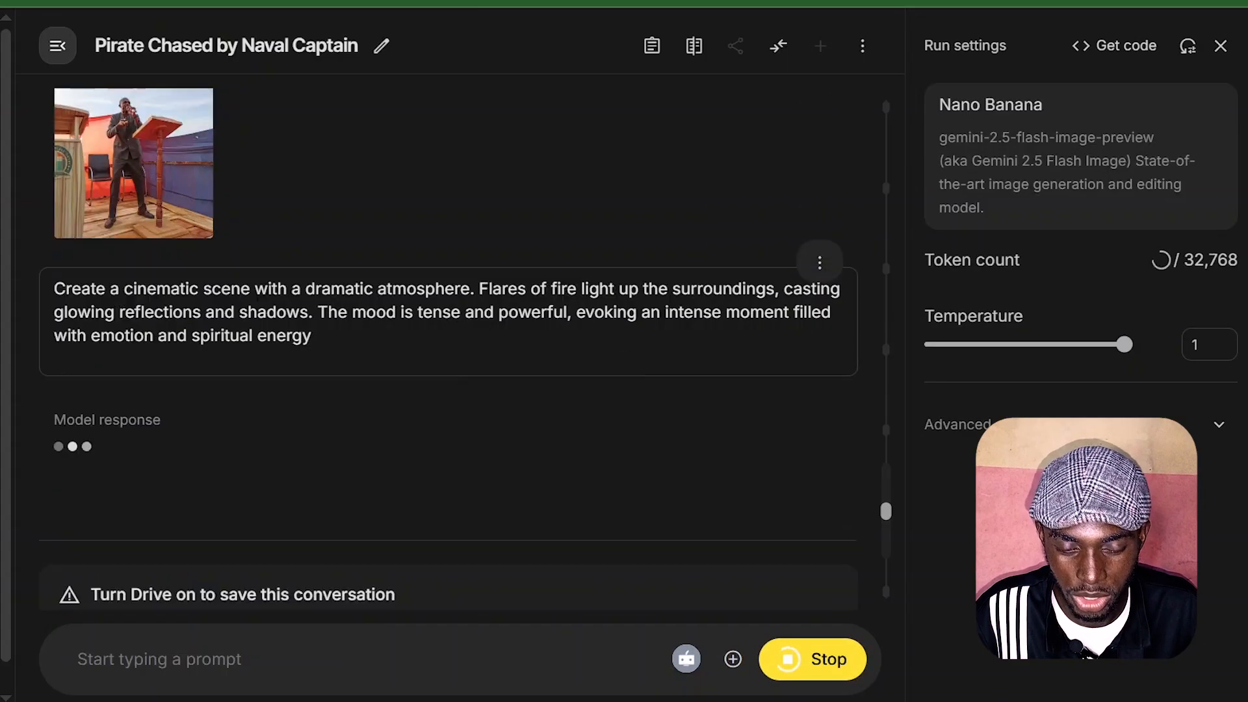
pyautogui.scroll(-3, 461, 319)
pyautogui.scroll(2, 461, 318)
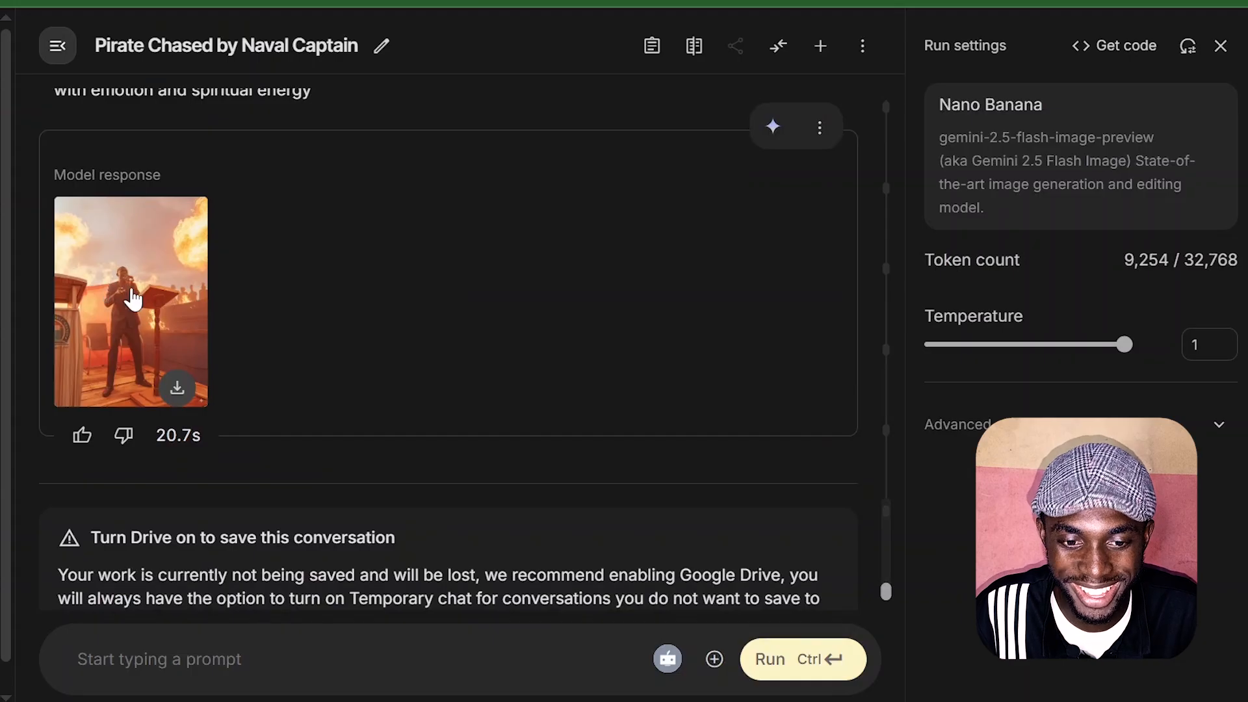
# Step: Enlarge the regenerated fire scene, examine the speaker at the lectern, and download the image to the computer
pyautogui.click(162, 304)
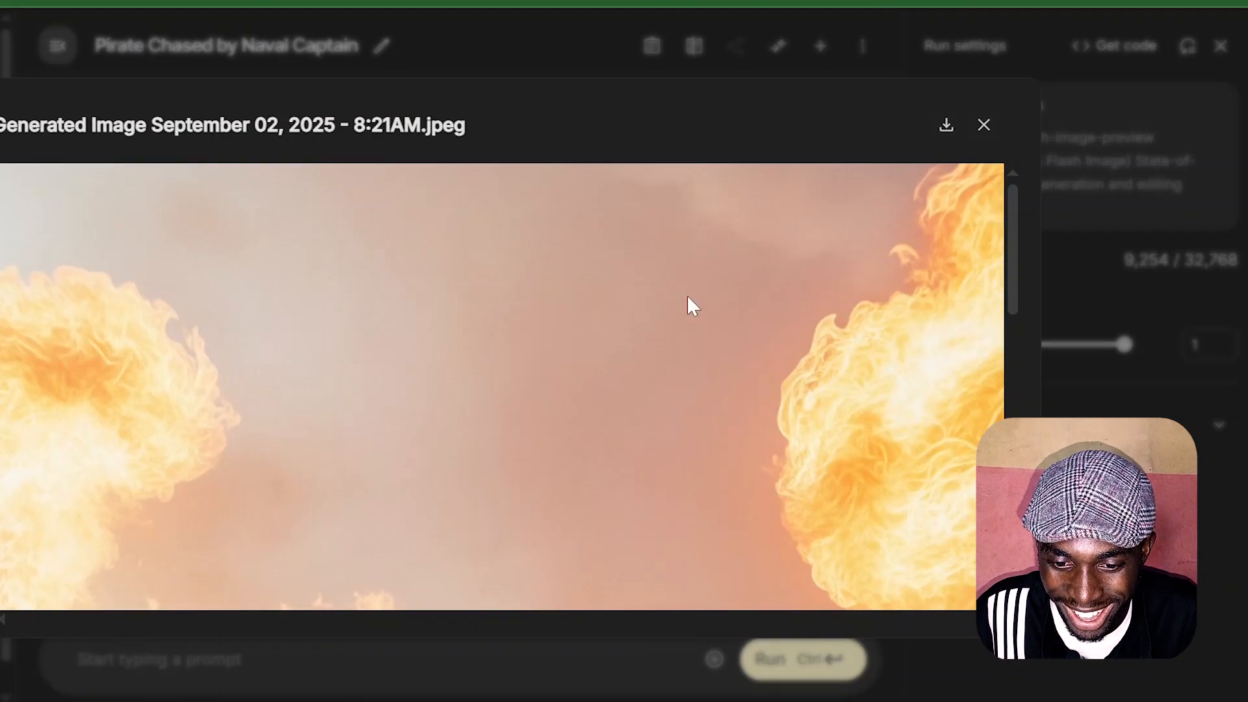
pyautogui.scroll(-2, 688, 303)
pyautogui.scroll(-3, 687, 304)
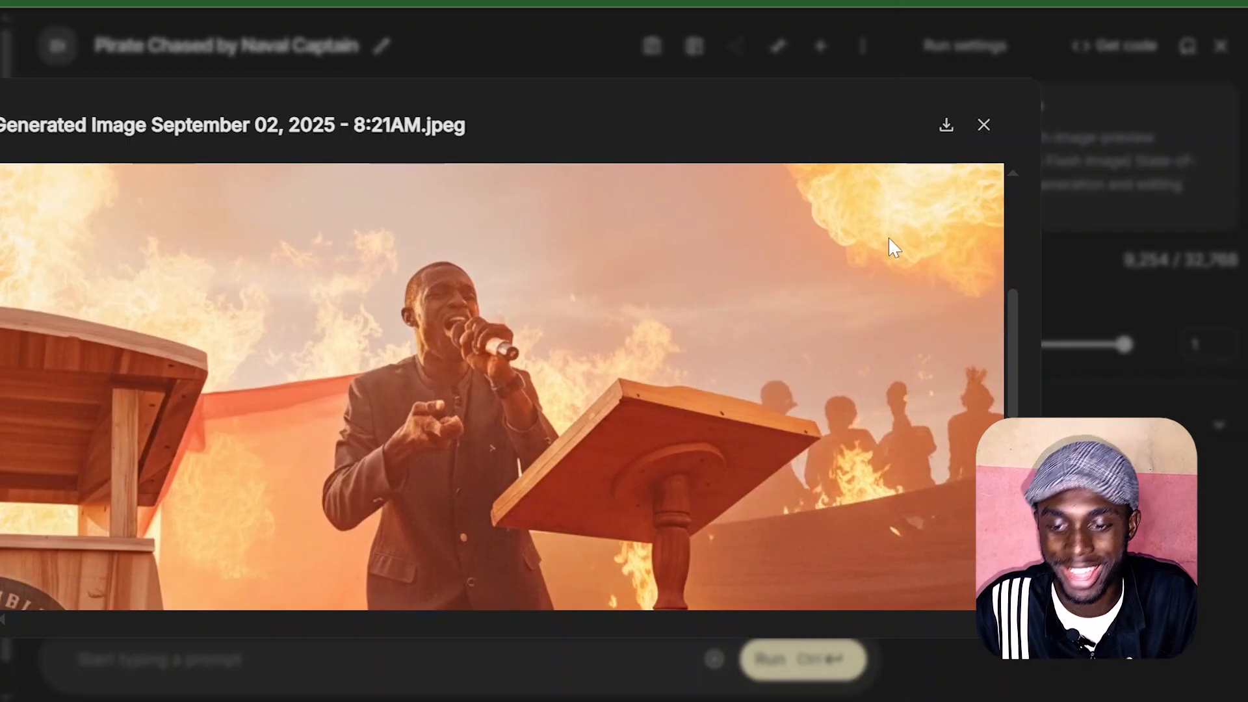
pyautogui.scroll(1, 891, 245)
pyautogui.scroll(-3, 885, 376)
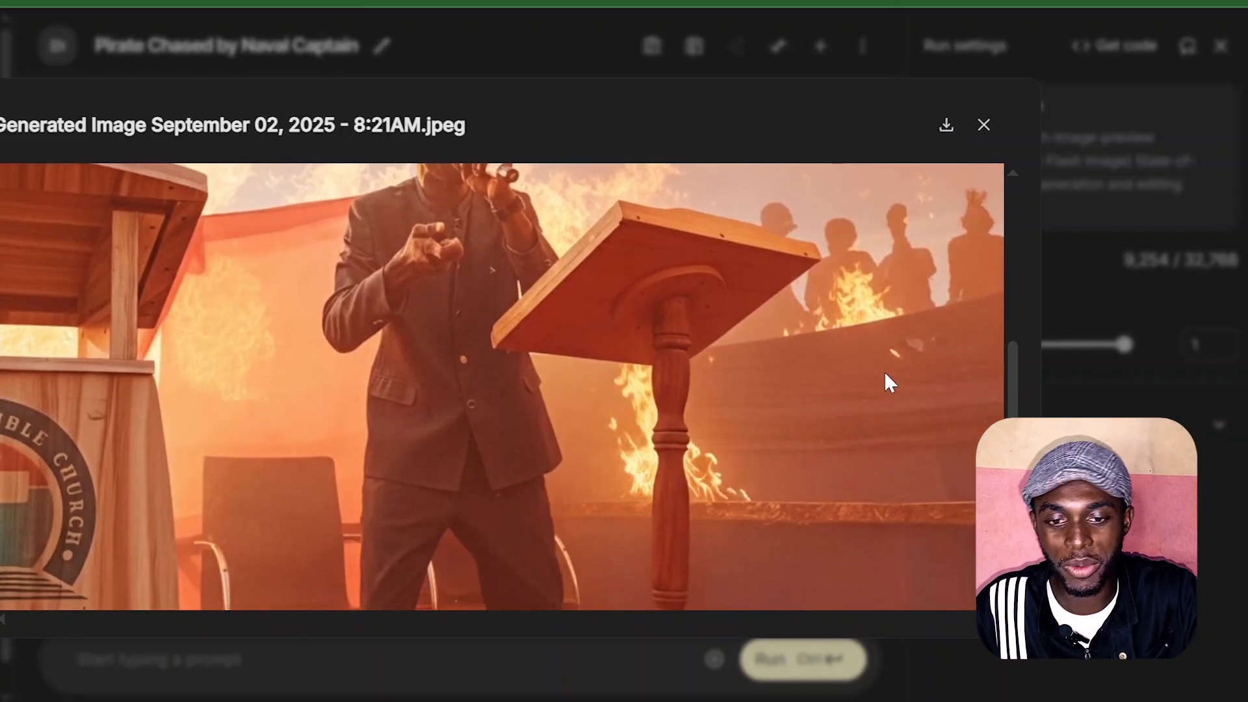
pyautogui.scroll(1, 885, 376)
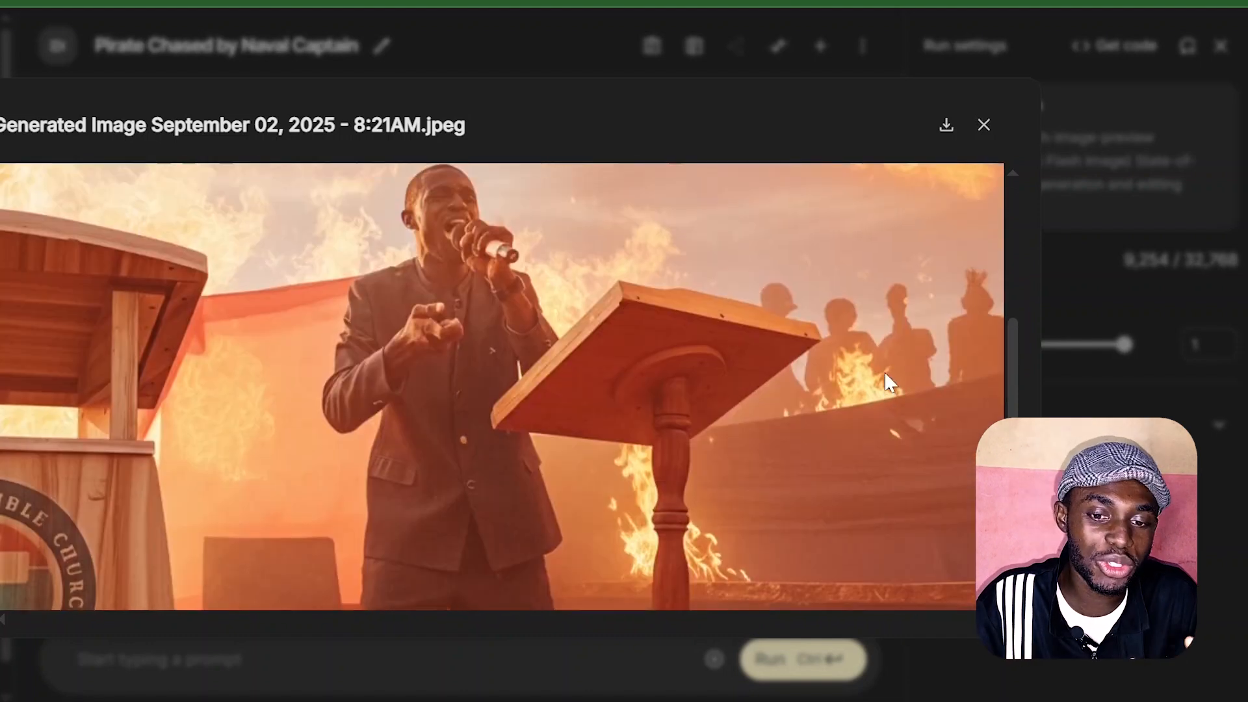
pyautogui.scroll(2, 886, 375)
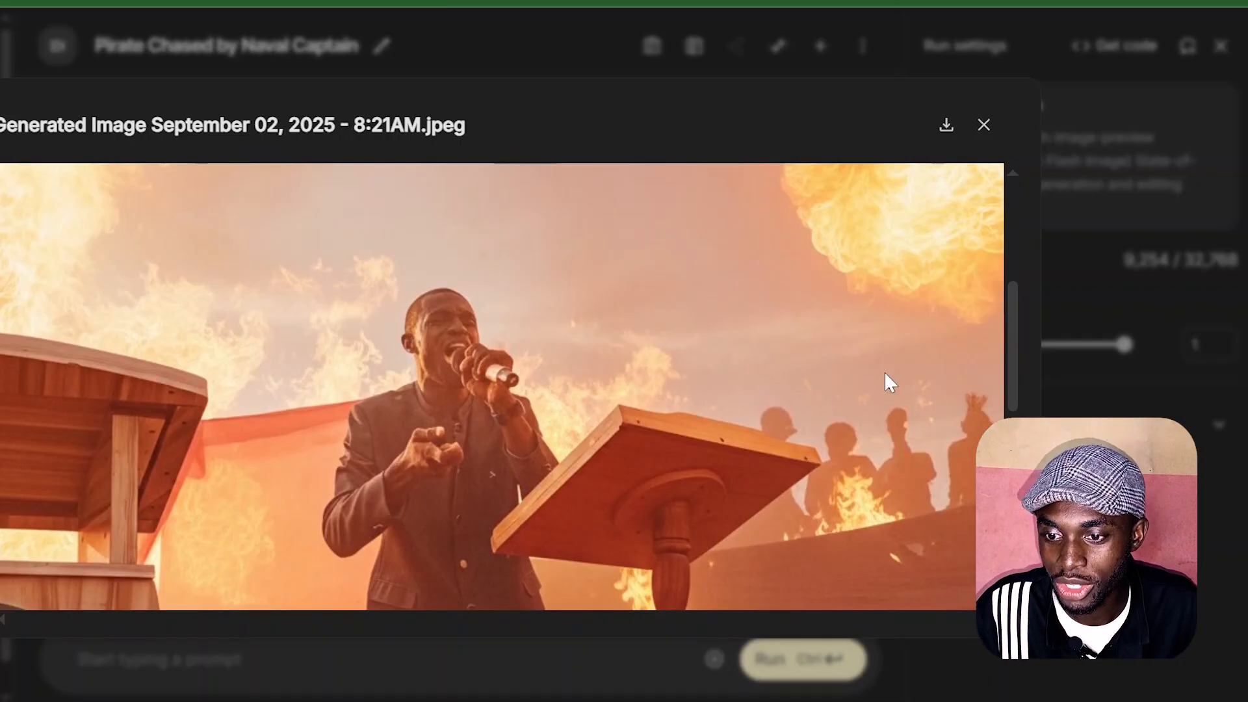
pyautogui.click(947, 124)
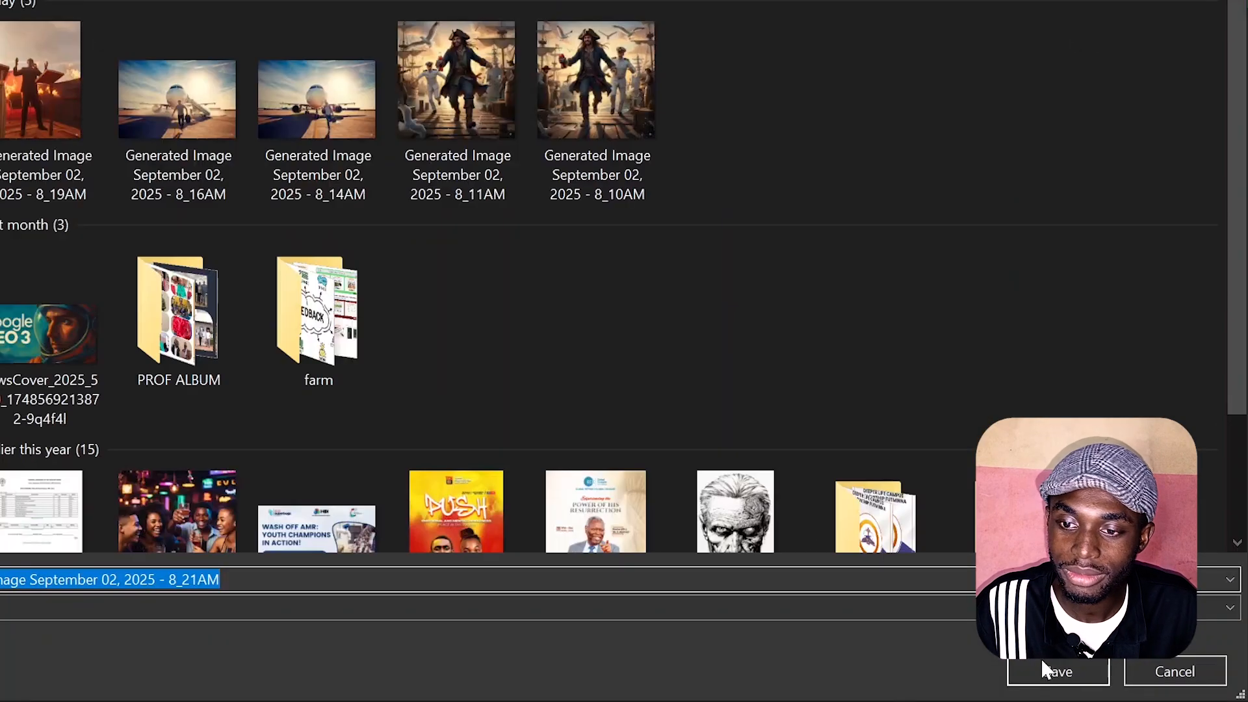
pyautogui.click(1043, 662)
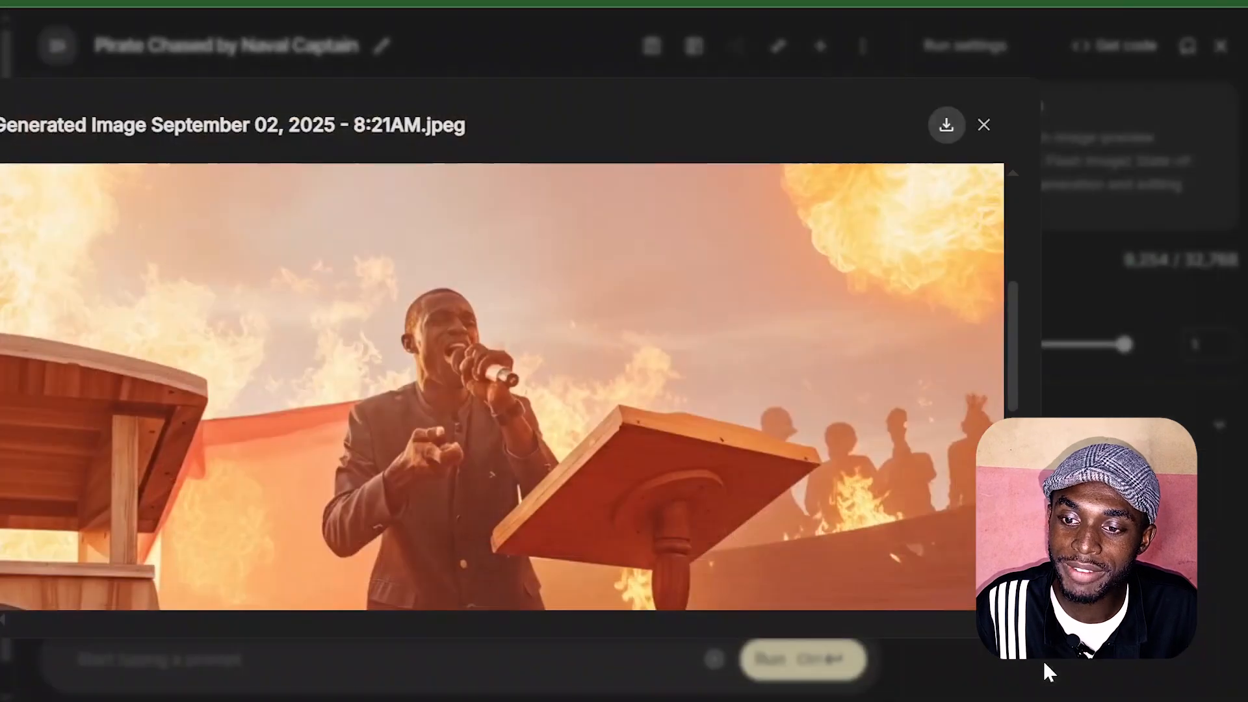
# Step: Compare the enlarged 8:21AM fire scene with the earlier version showing the speaker's raised hands, and close the preview
pyautogui.moveTo(982, 122); pyautogui.dragTo(719, 106)
pyautogui.click(734, 112)
pyautogui.scroll(-5, 651, 271)
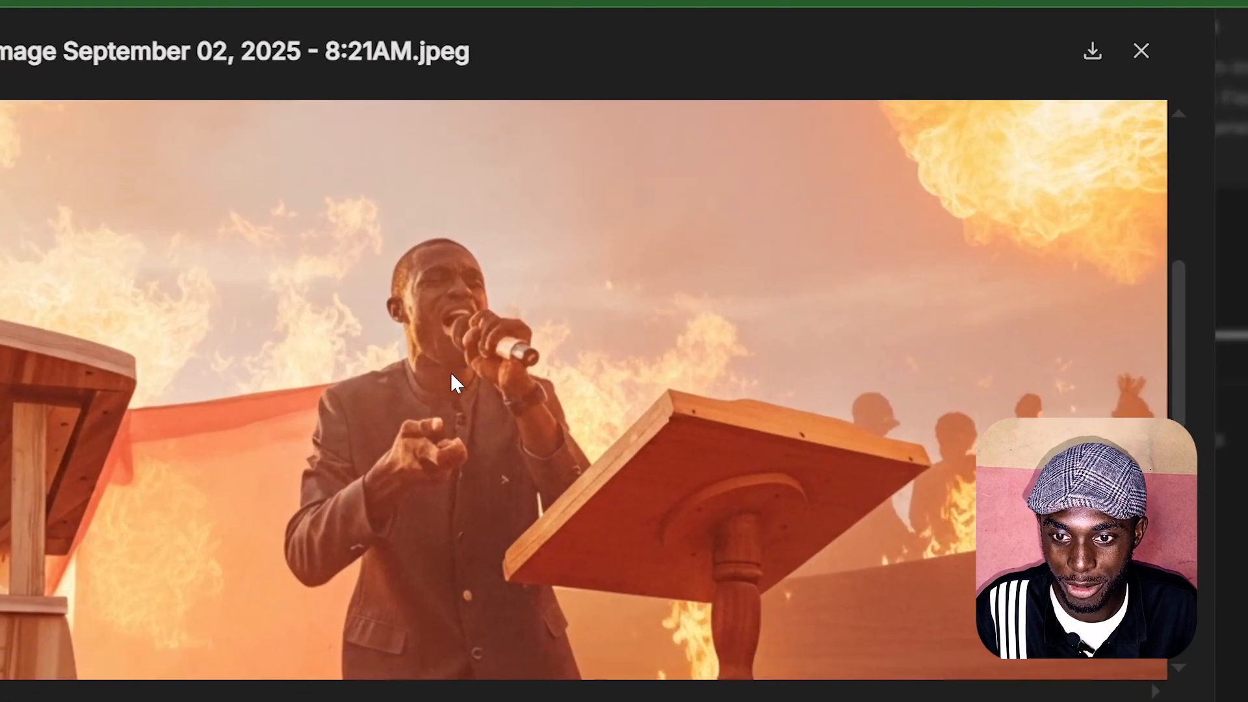
pyautogui.scroll(-1, 451, 372)
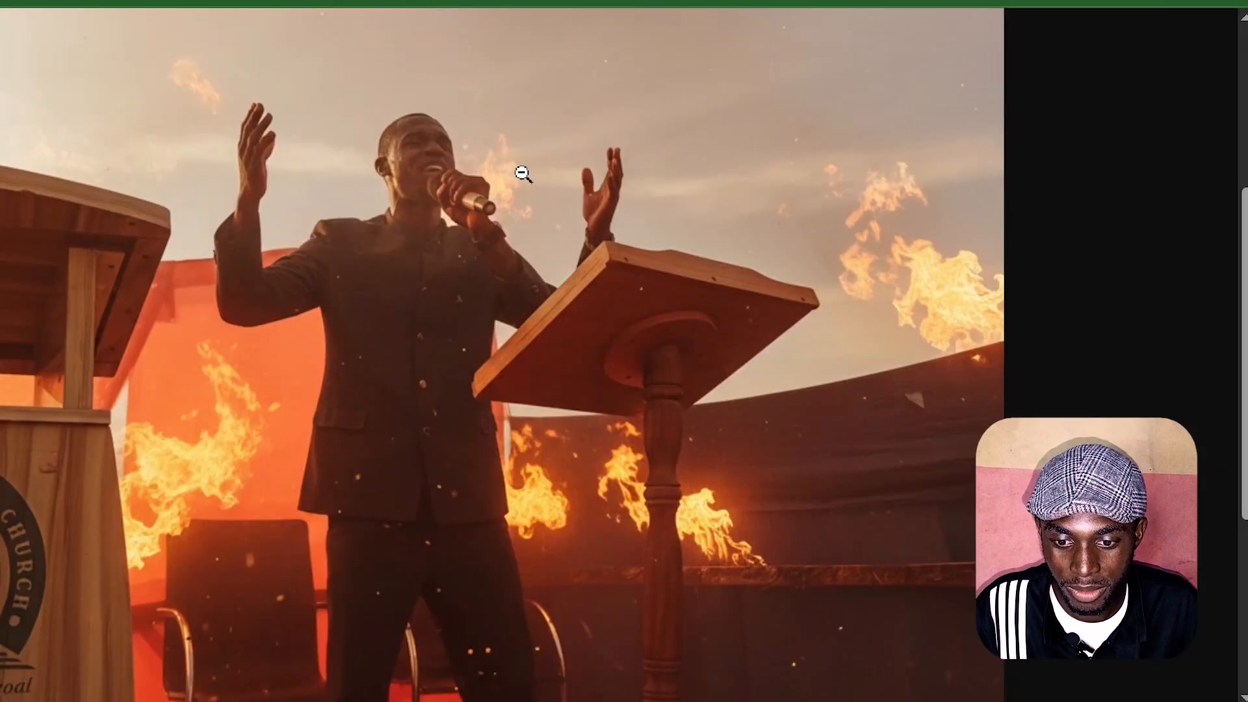
pyautogui.scroll(-4, 481, 457)
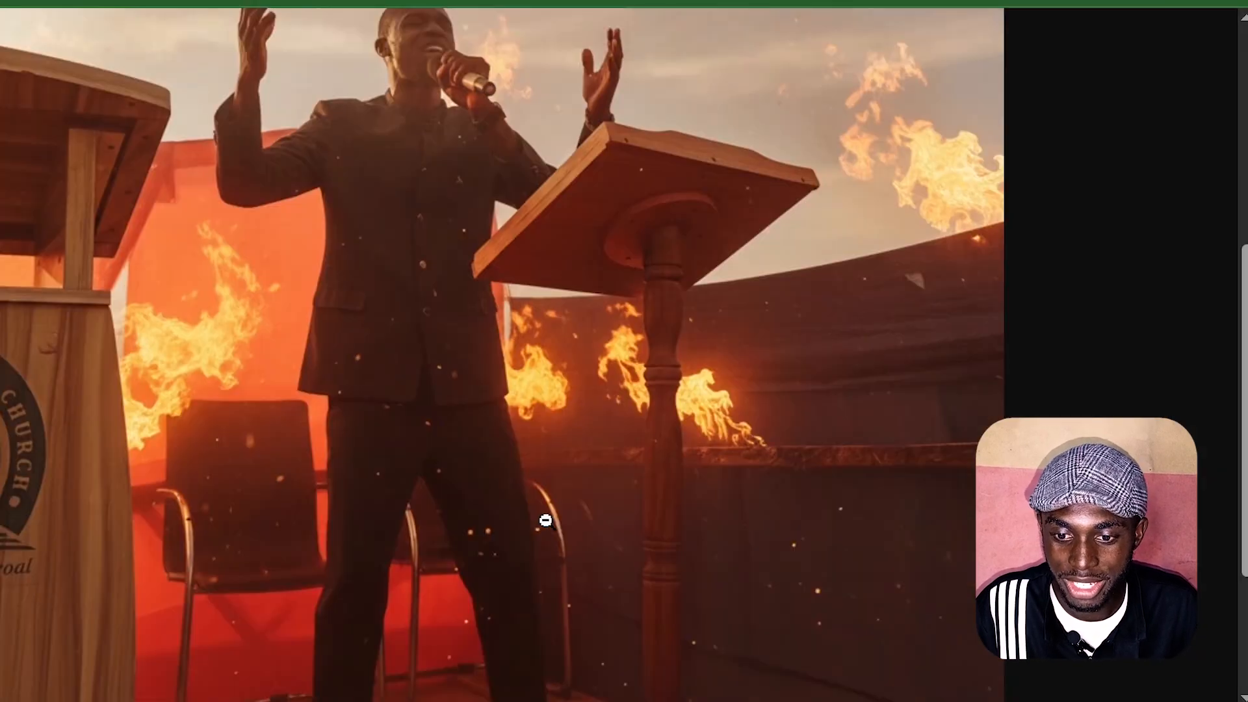
pyautogui.scroll(2, 962, 378)
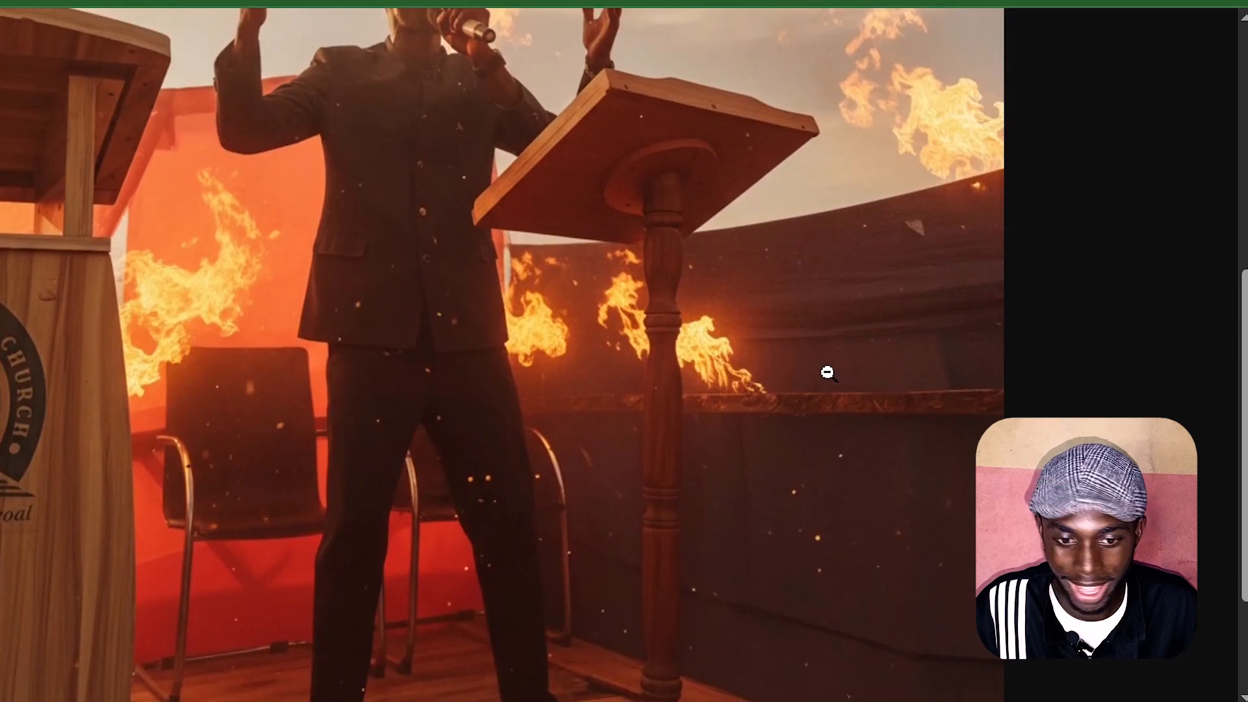
pyautogui.scroll(5, 814, 349)
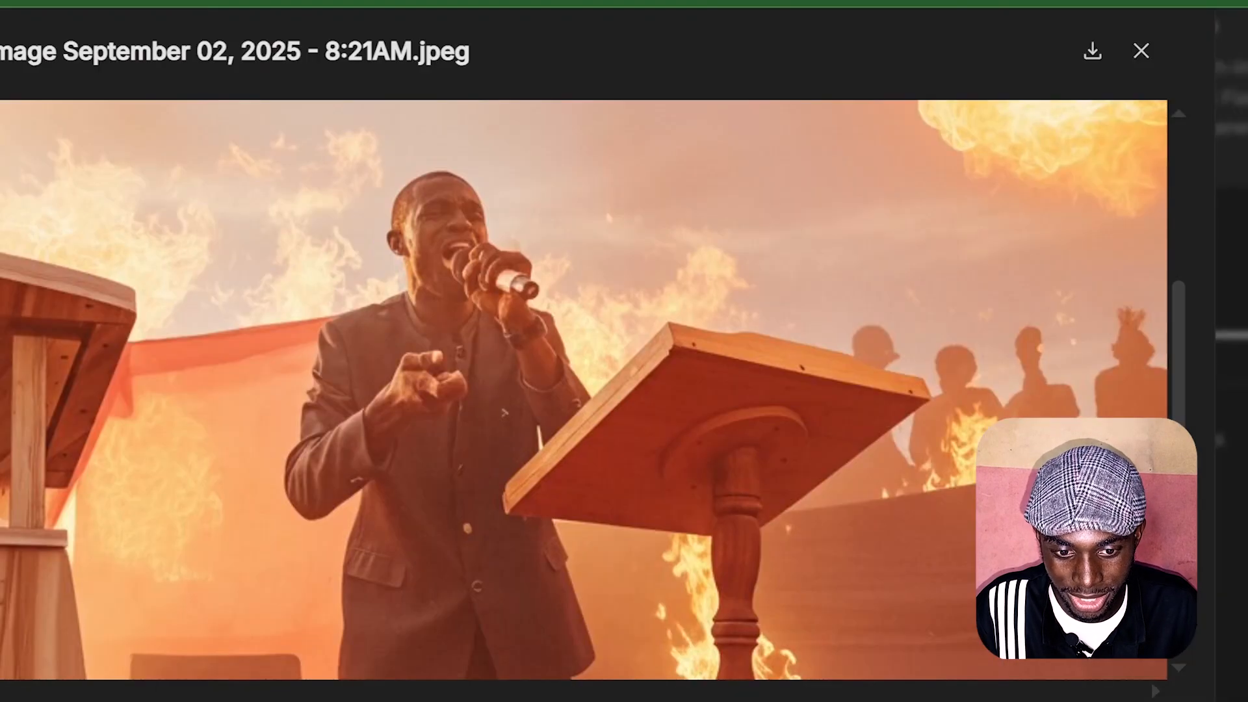
pyautogui.scroll(1, 364, 369)
pyautogui.scroll(-2, 364, 369)
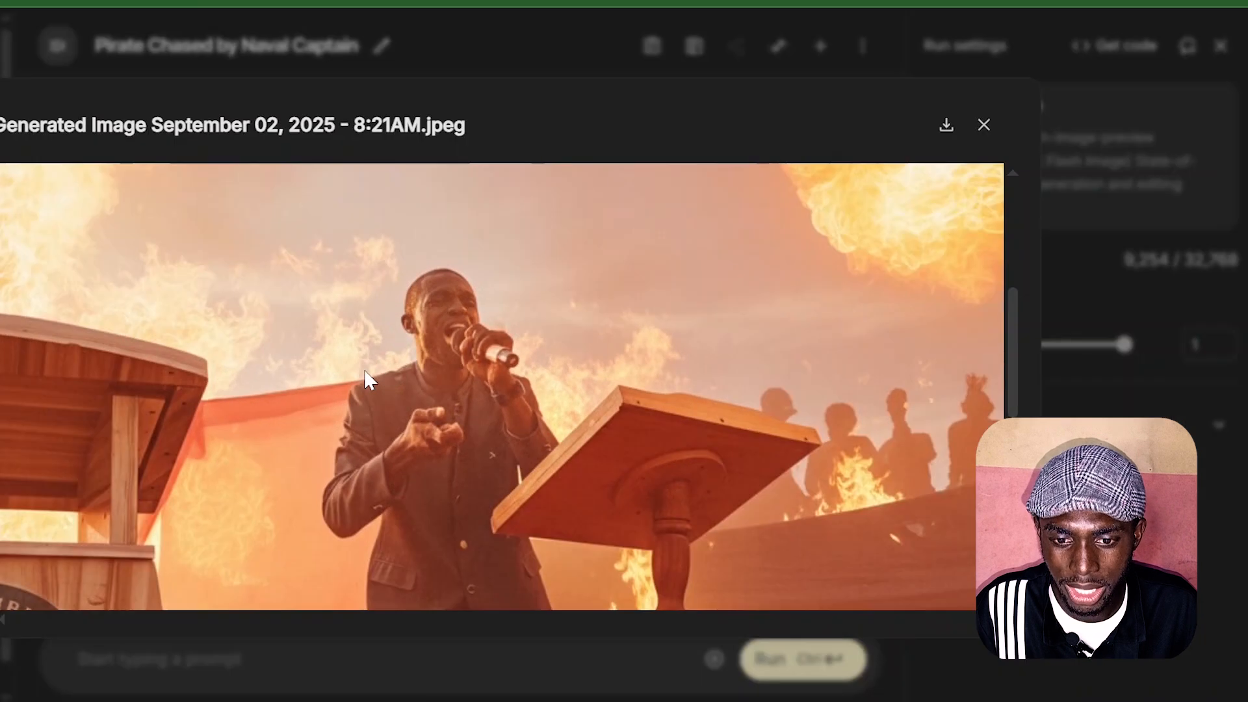
pyautogui.scroll(-1, 364, 371)
pyautogui.scroll(2, 364, 371)
pyautogui.scroll(1, 493, 288)
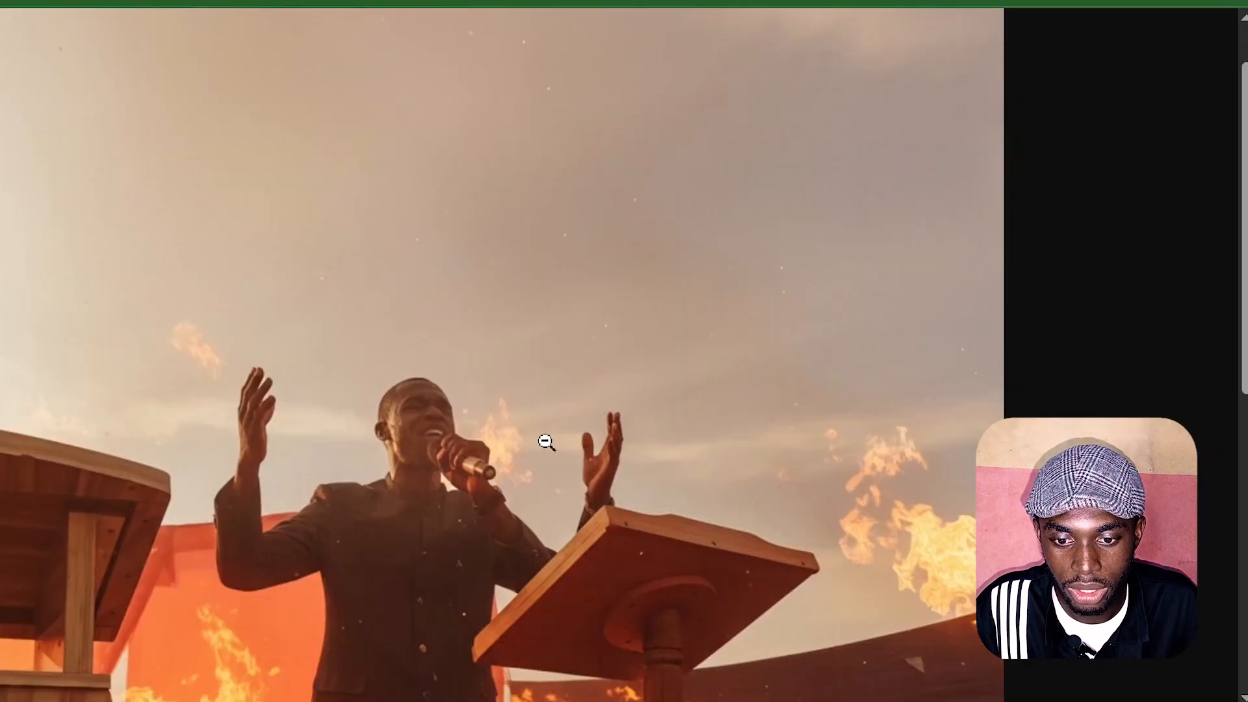
pyautogui.scroll(-3, 545, 442)
pyautogui.scroll(3, 438, 350)
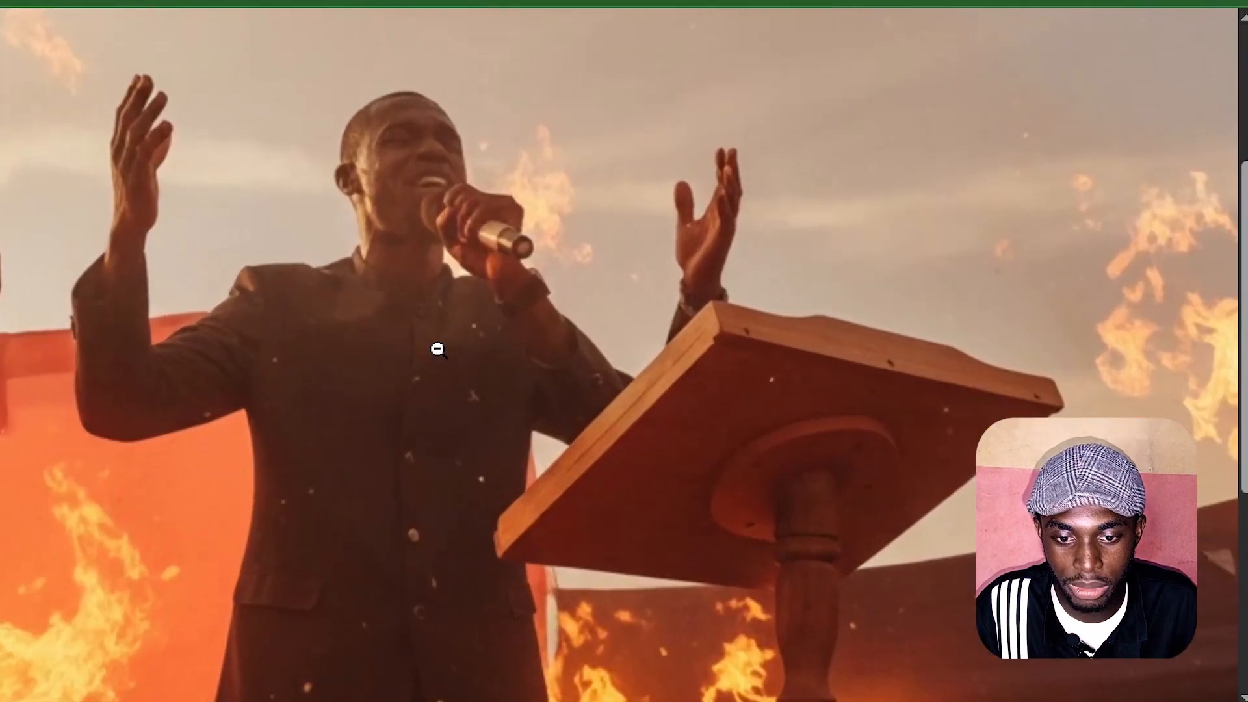
pyautogui.scroll(-2, 437, 350)
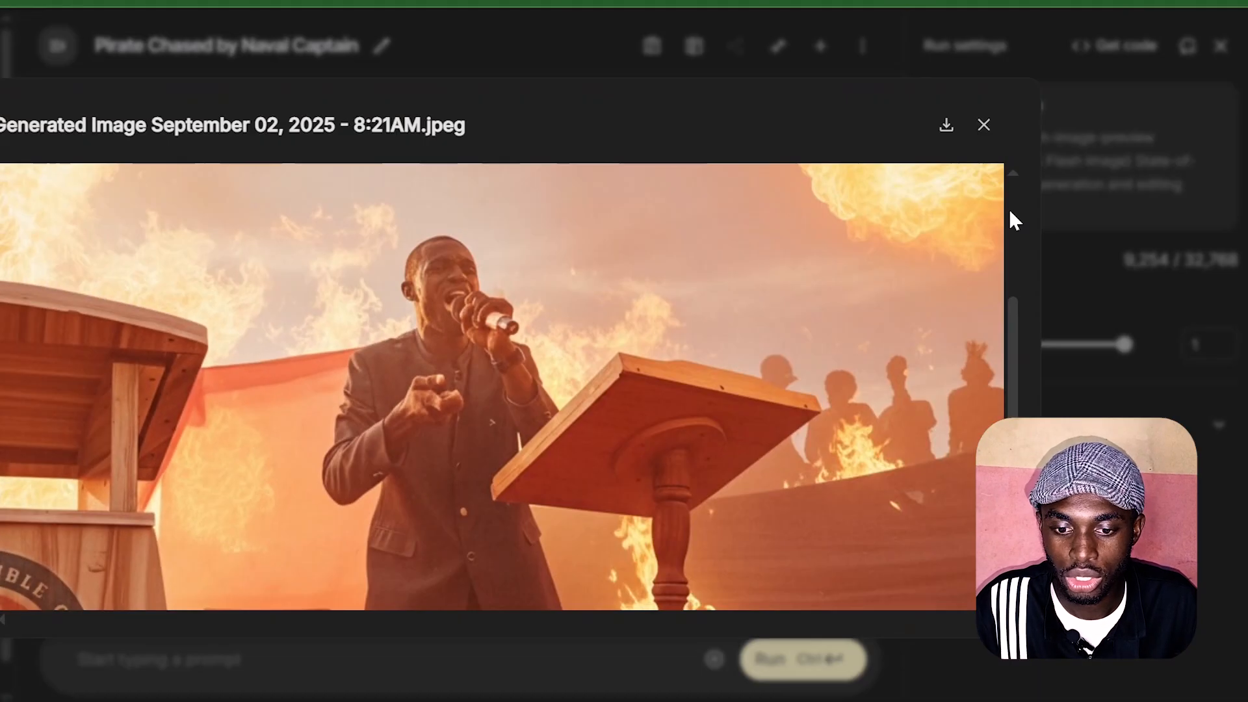
pyautogui.click(981, 122)
# Step: Start another download of the latest fire scene from the model response
pyautogui.scroll(-2, 305, 382)
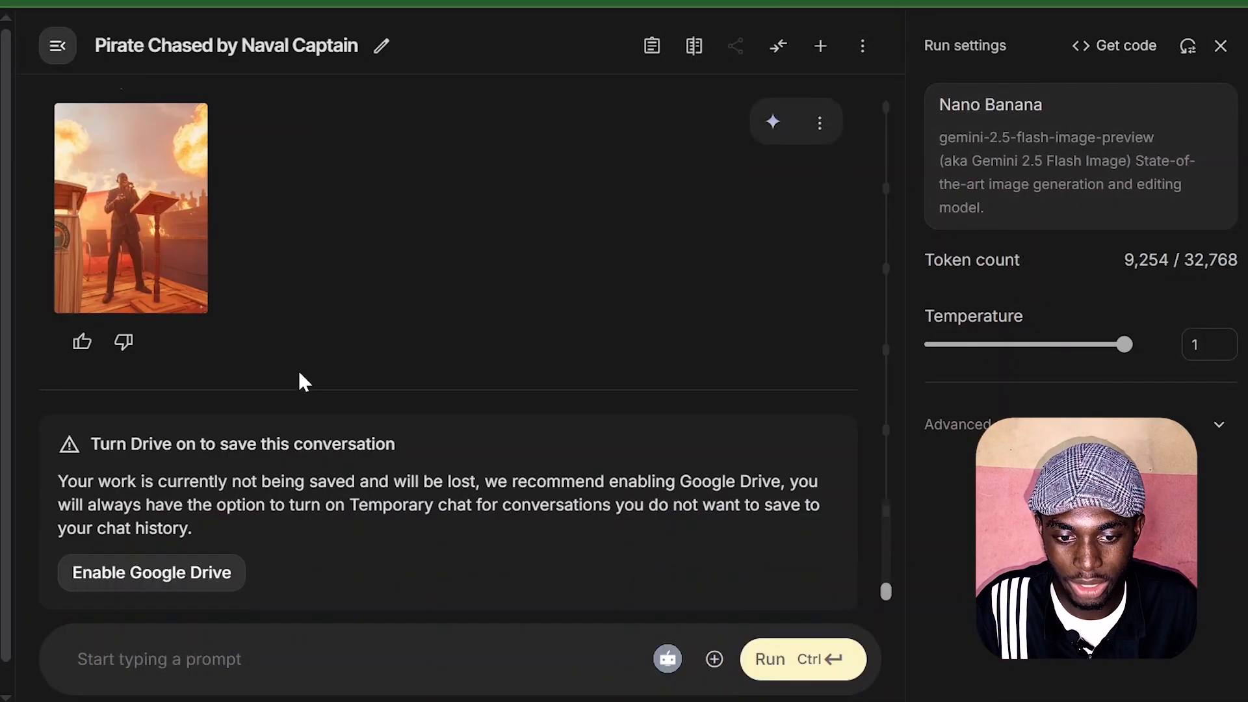
pyautogui.moveTo(205, 275)
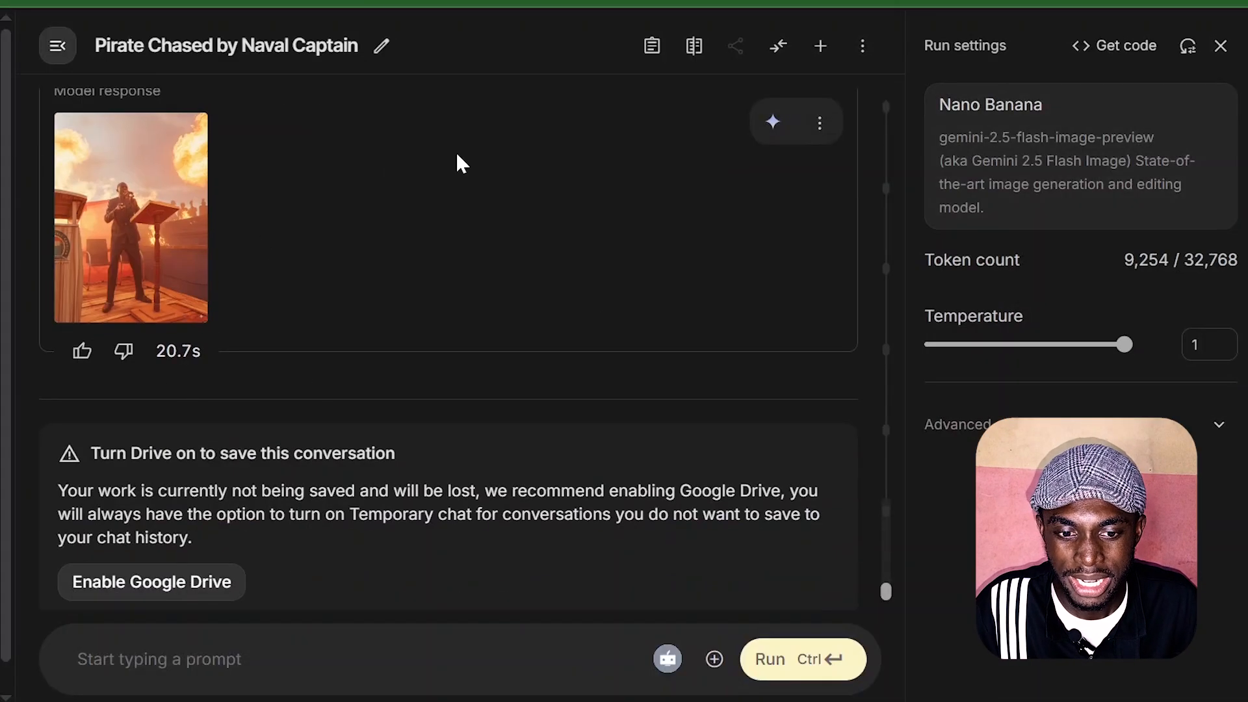
pyautogui.click(176, 305)
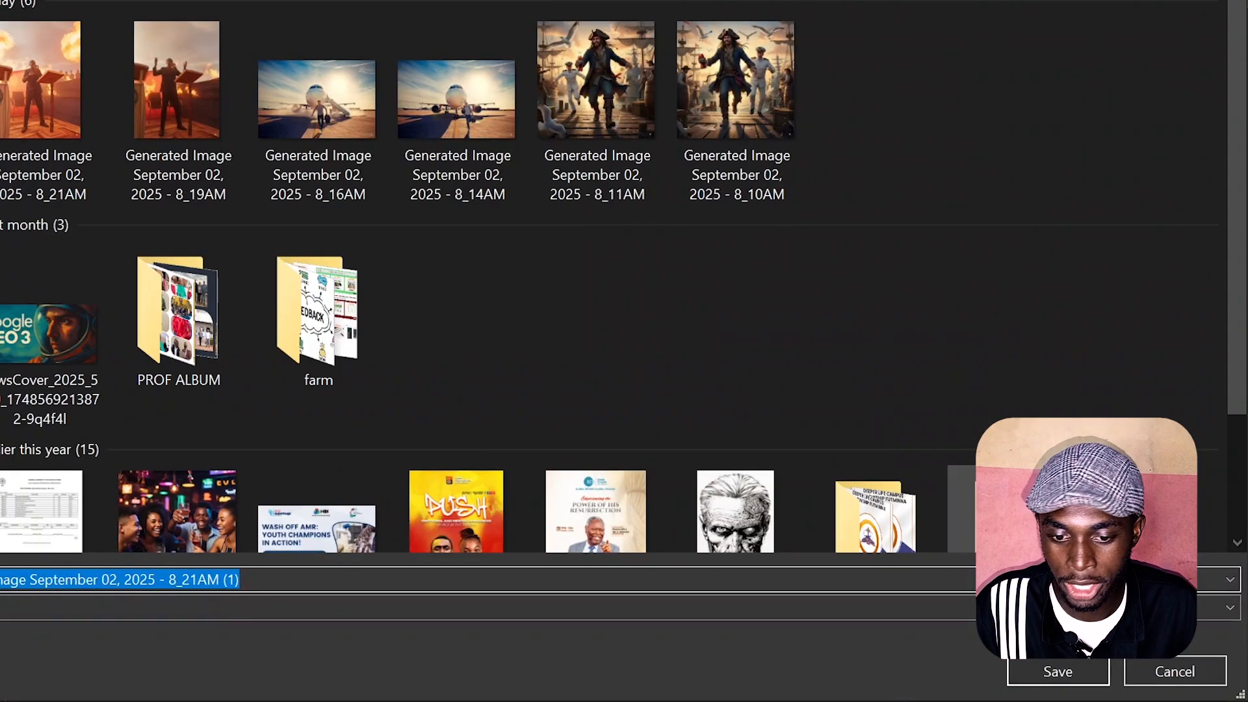